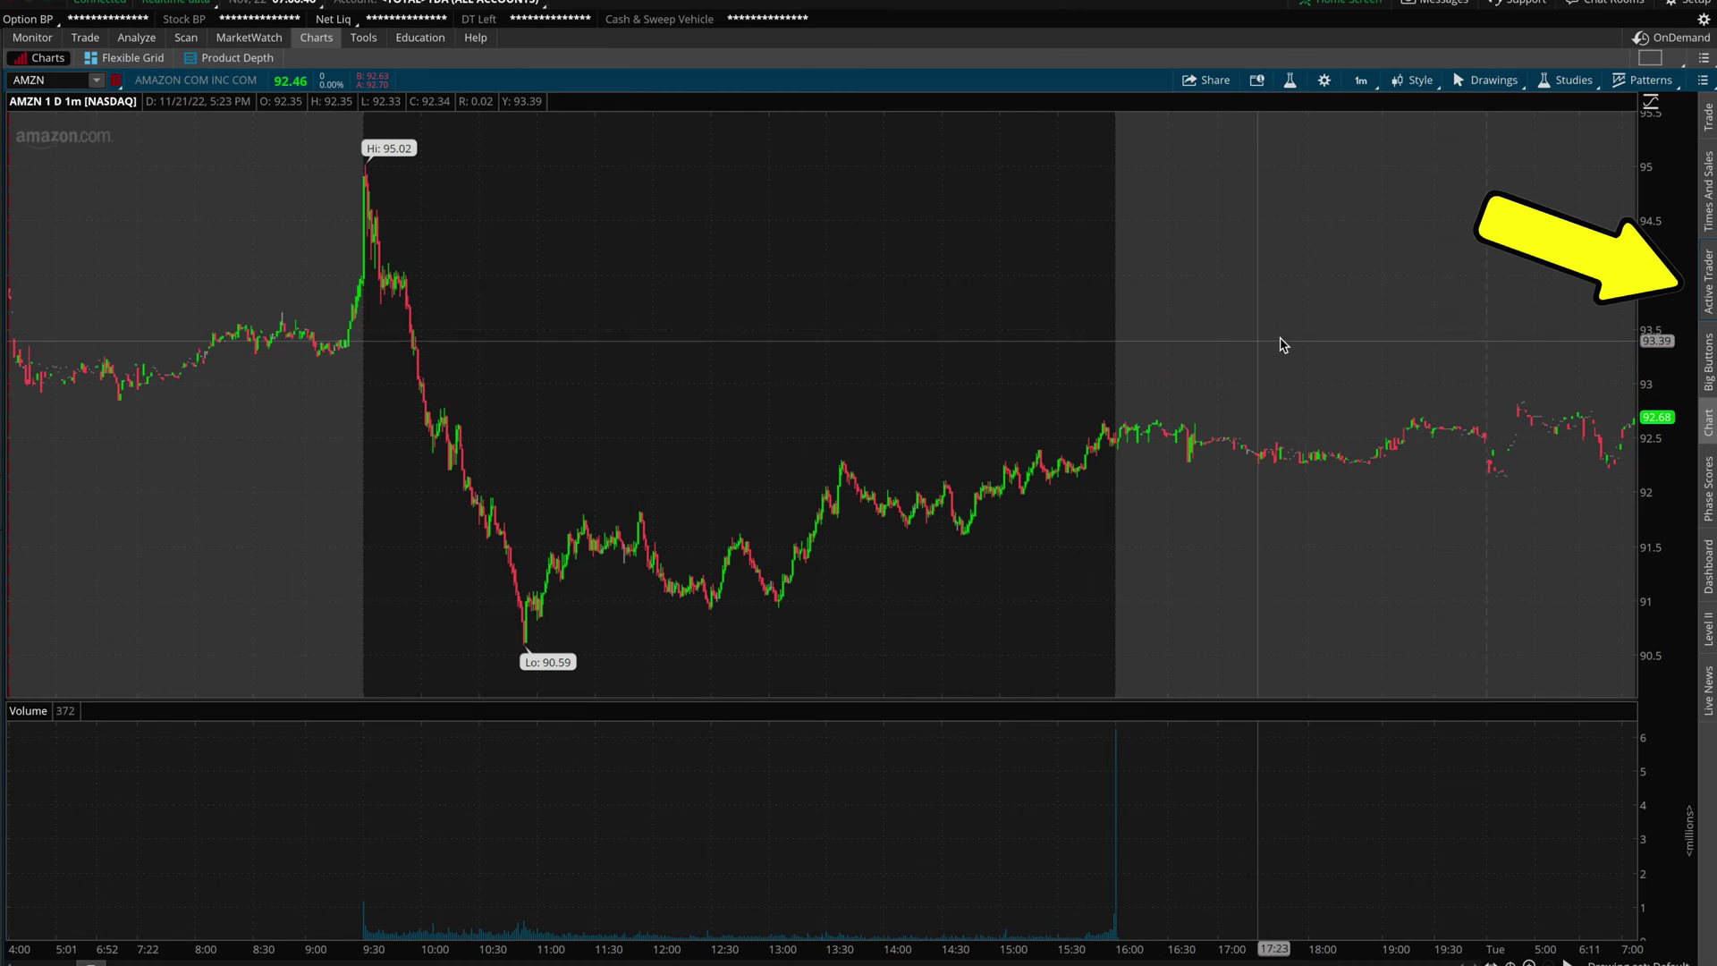
- Open the Active Trader ladder and add a TIF selector, showing GTC_EXT, to its order buttons
click(1709, 291)
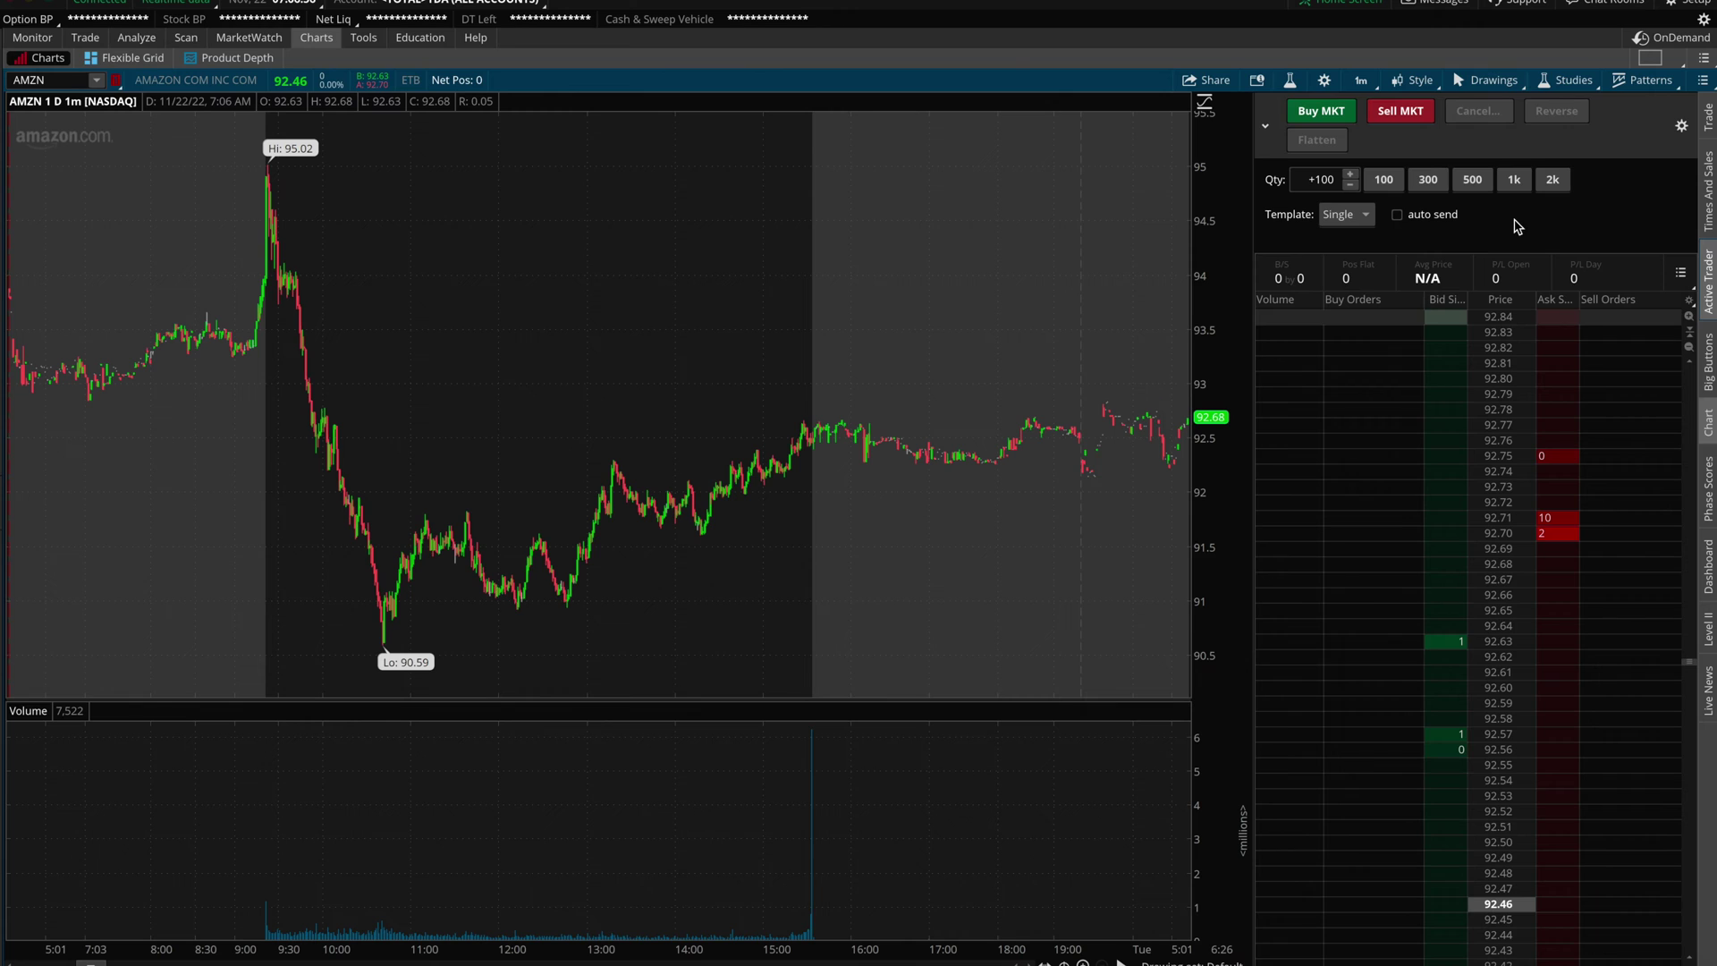
click(1680, 123)
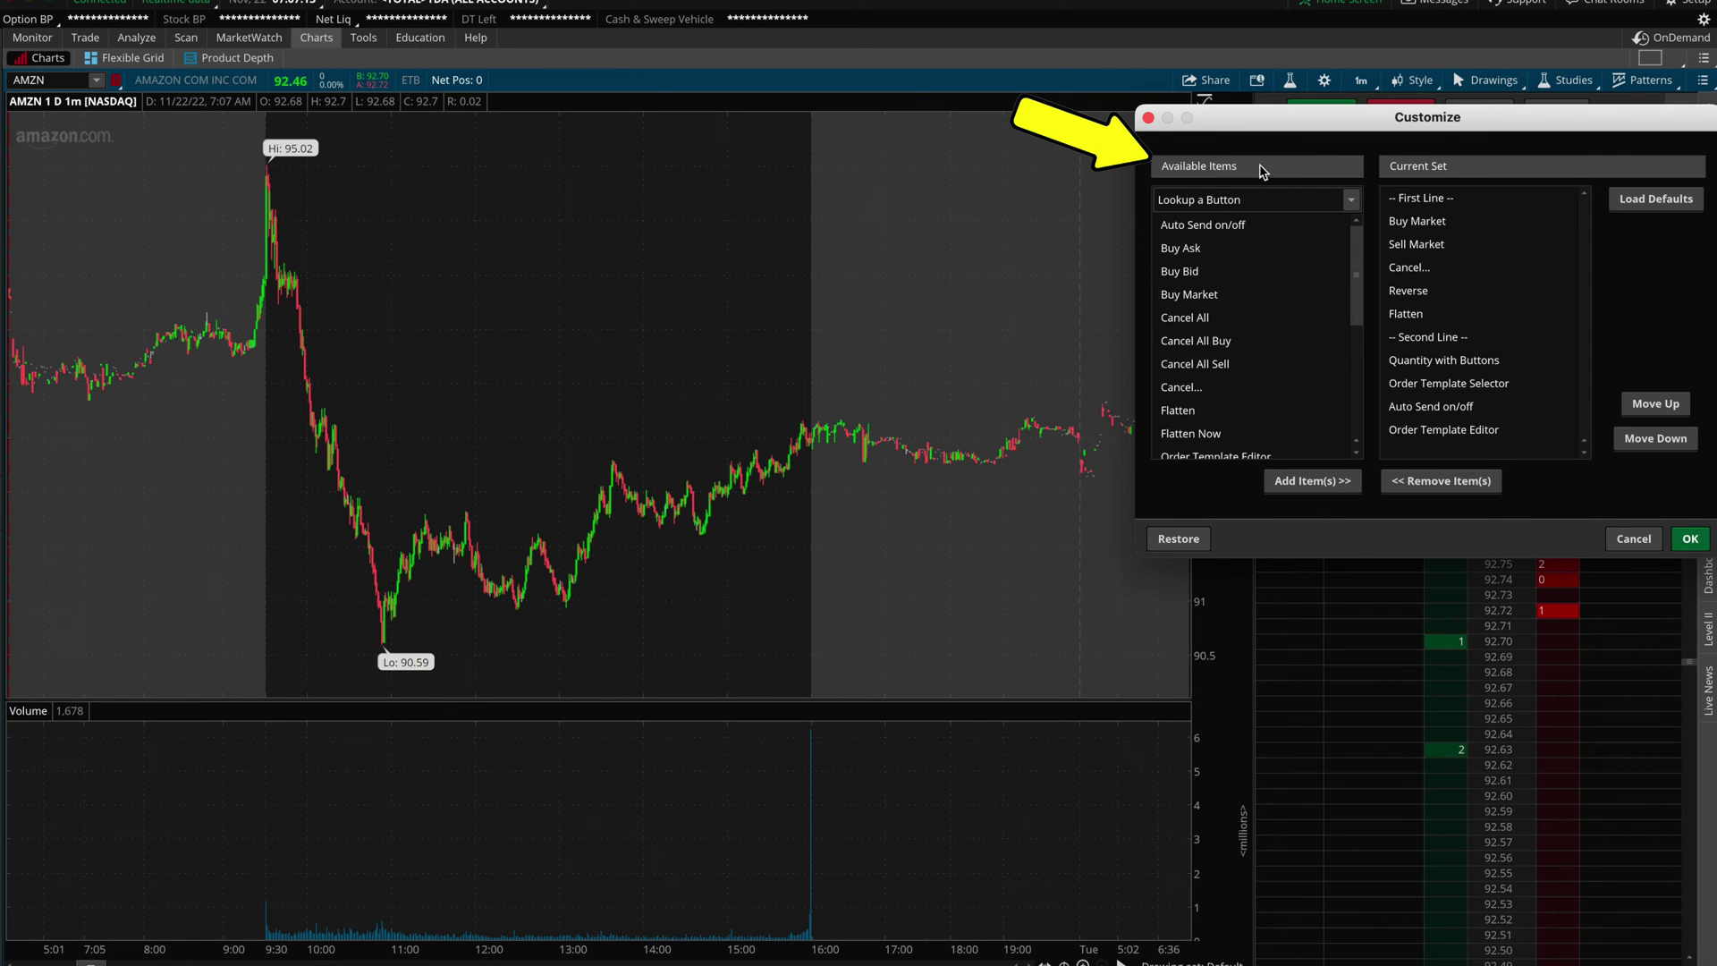
click(1242, 201)
text(TI)
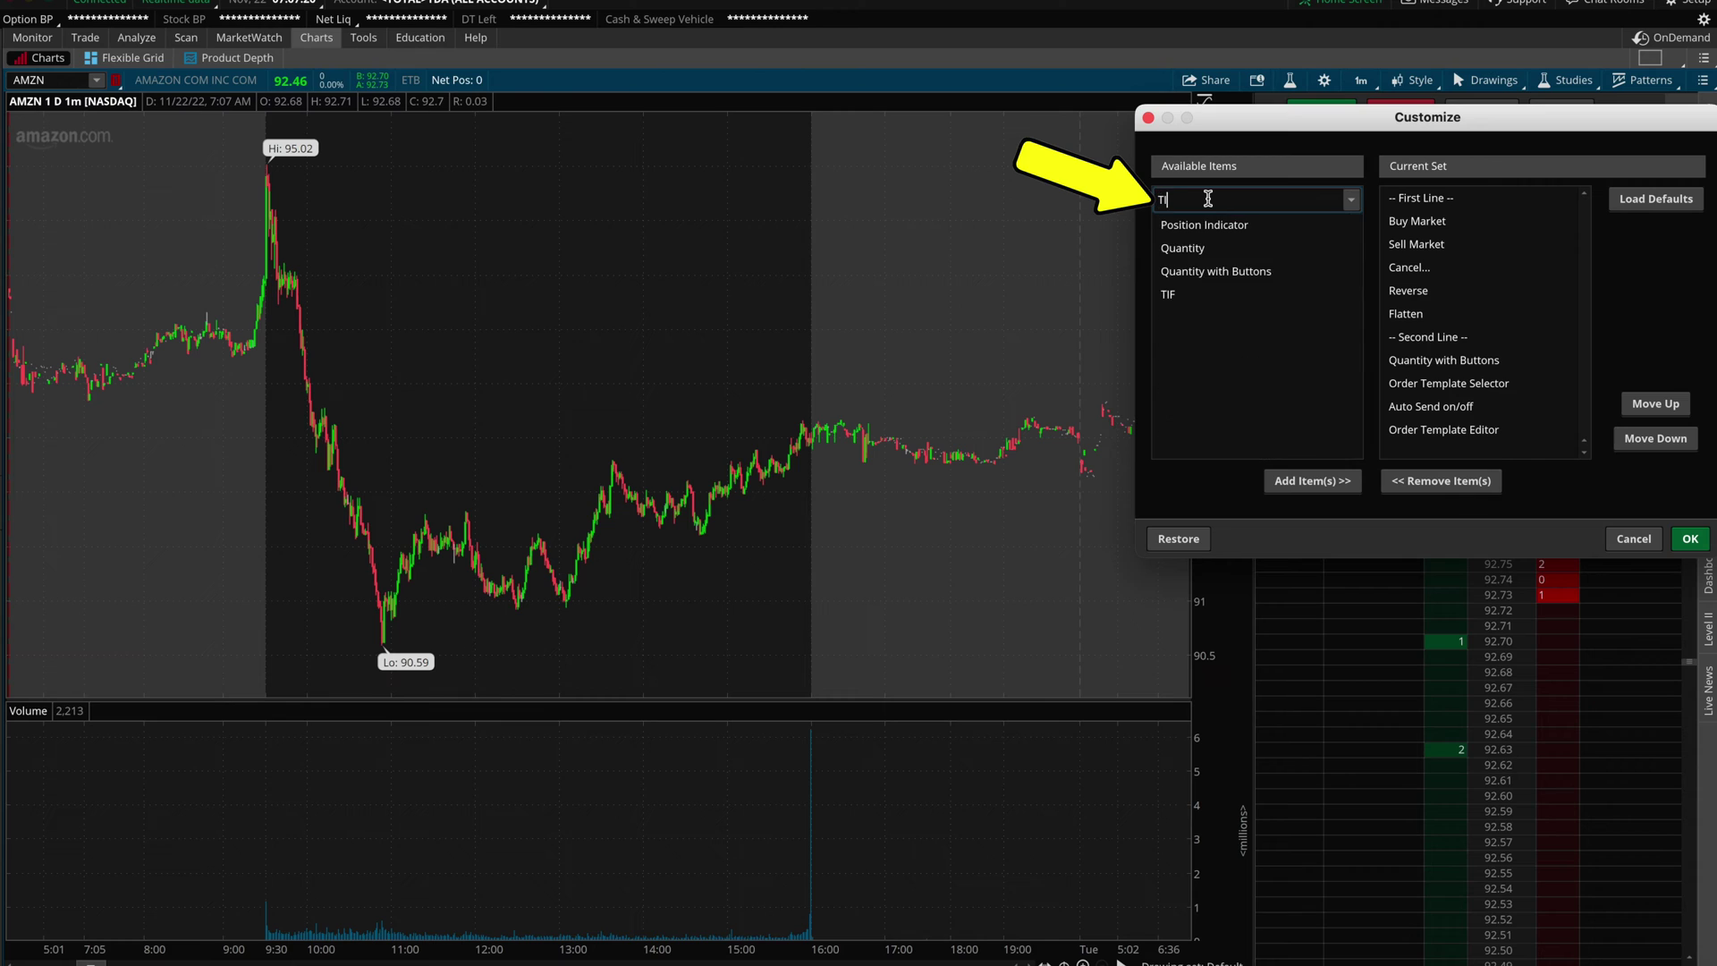
text(F)
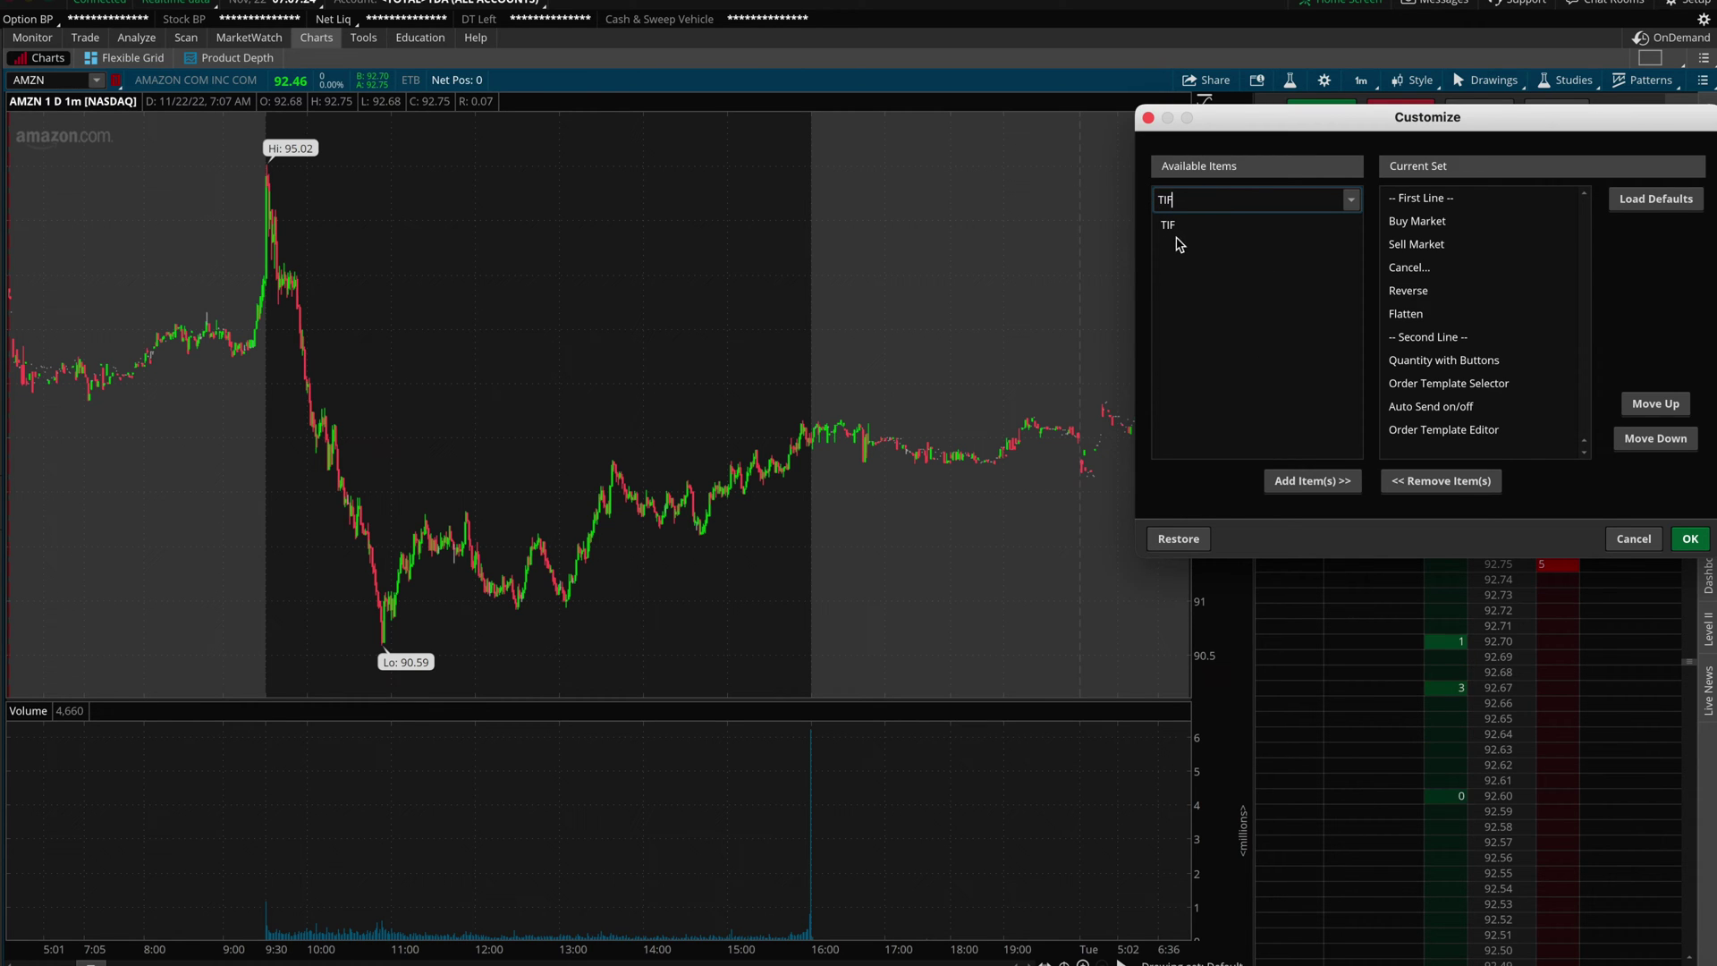
double_click(1168, 228)
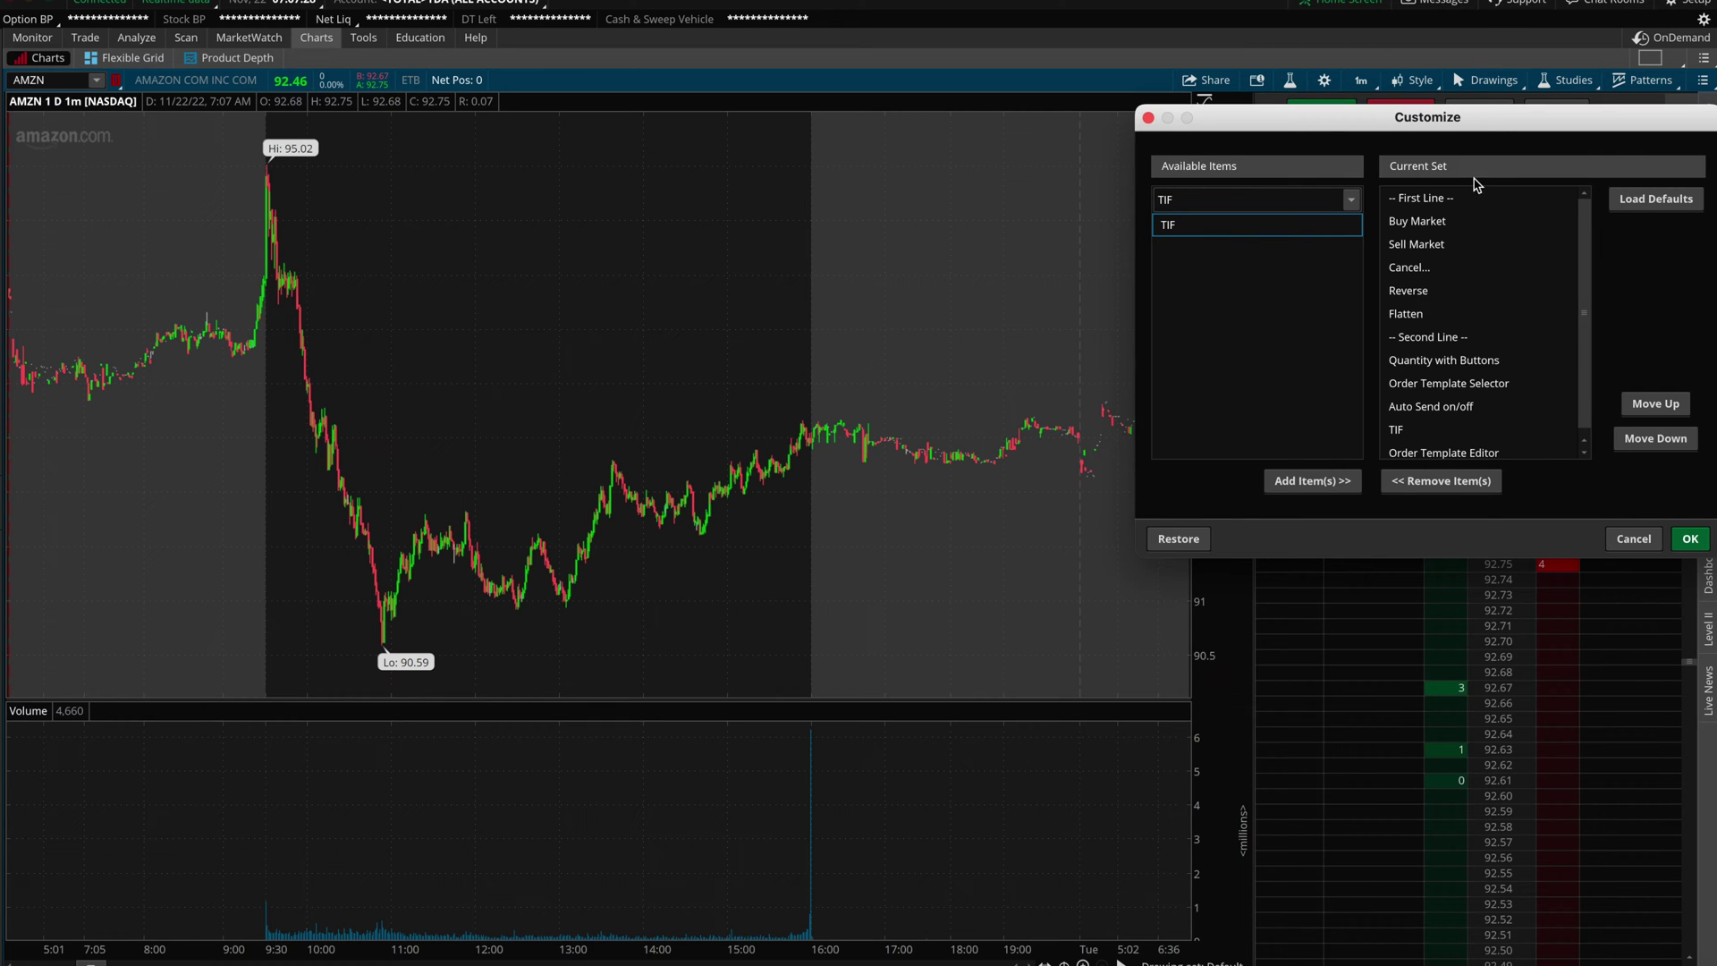
click(1428, 433)
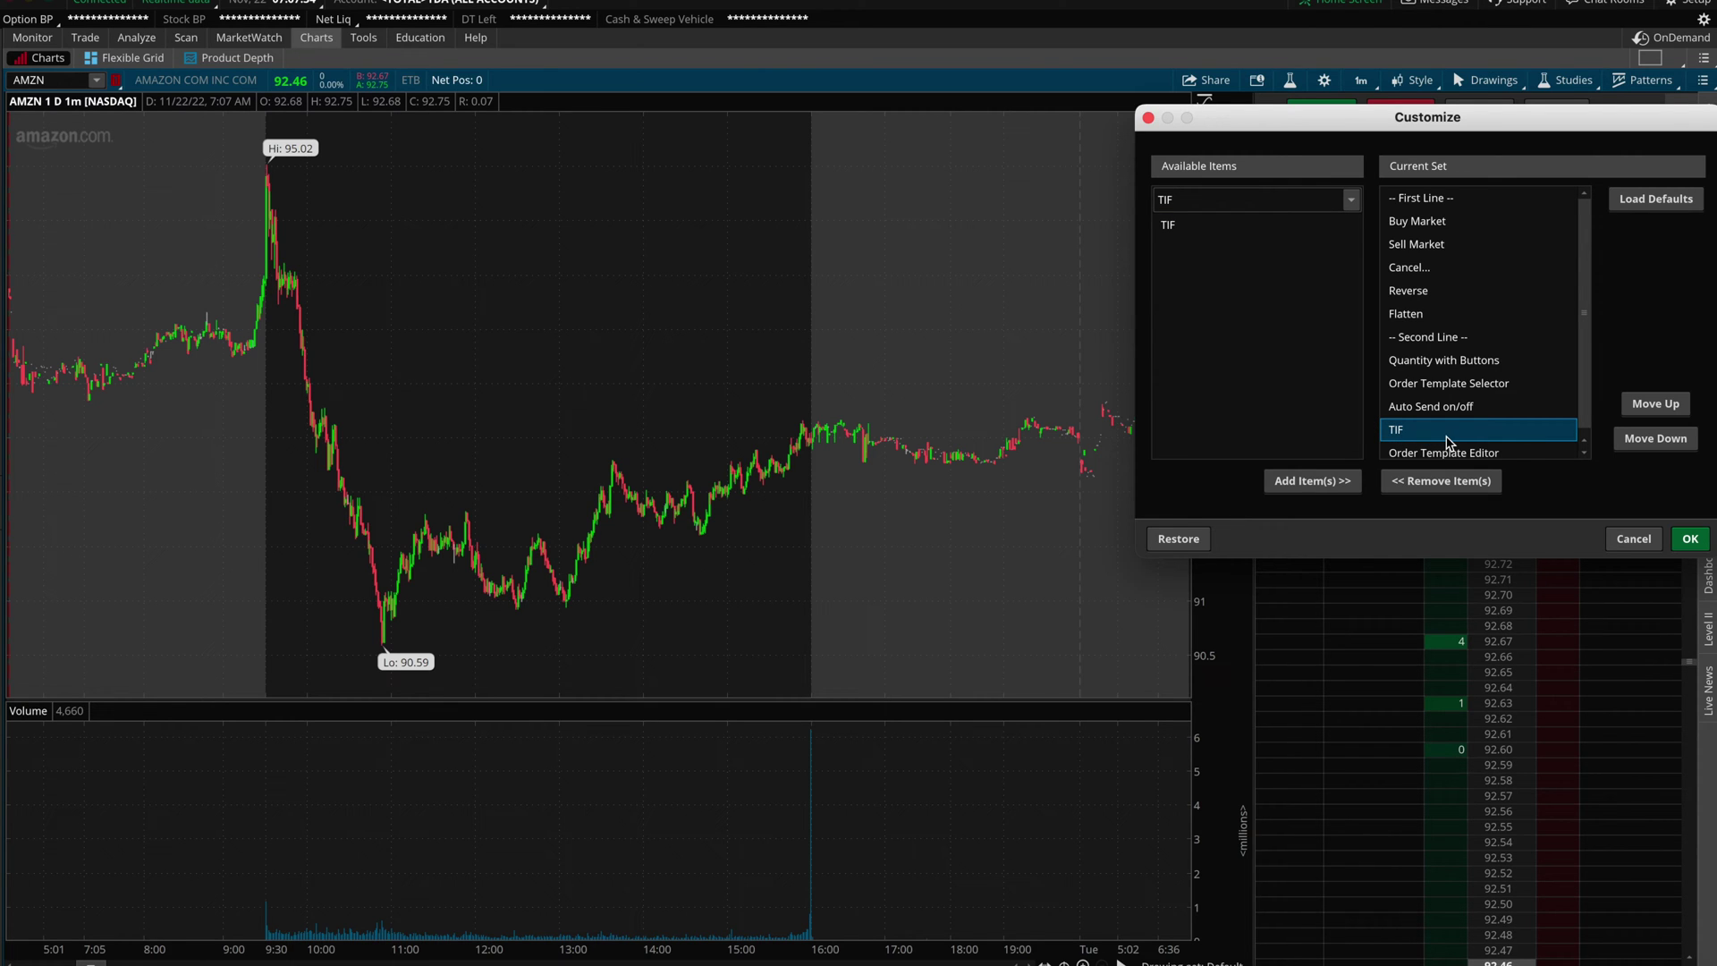
click(1690, 539)
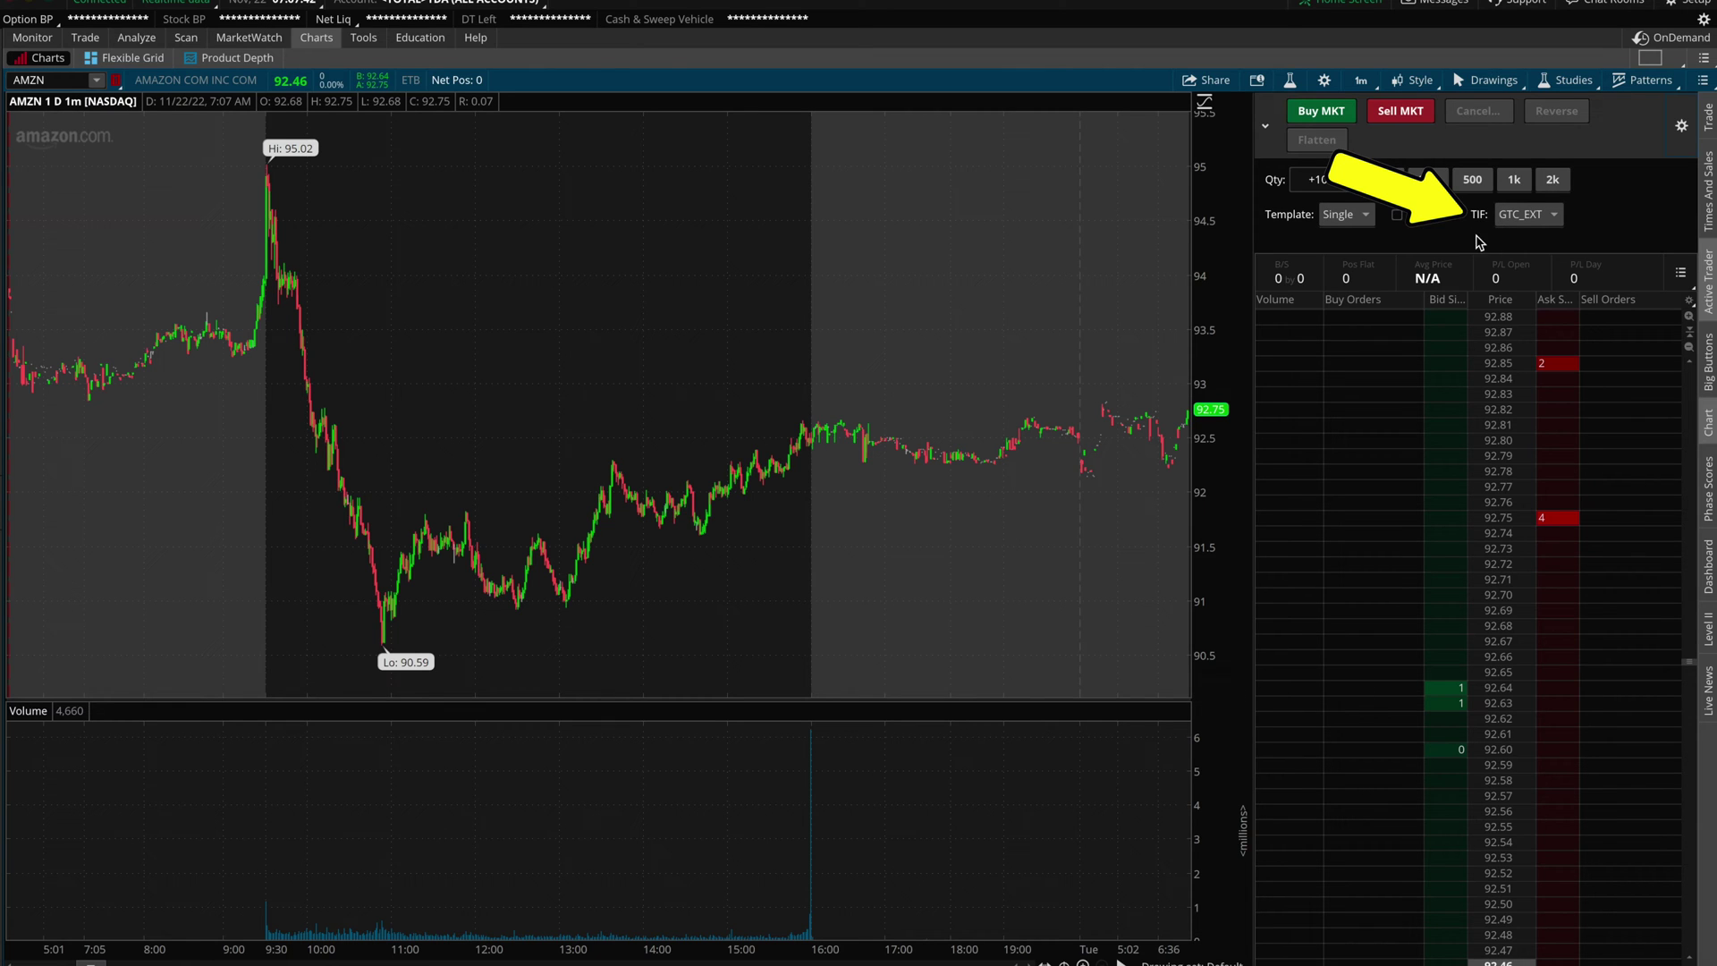
click(1553, 215)
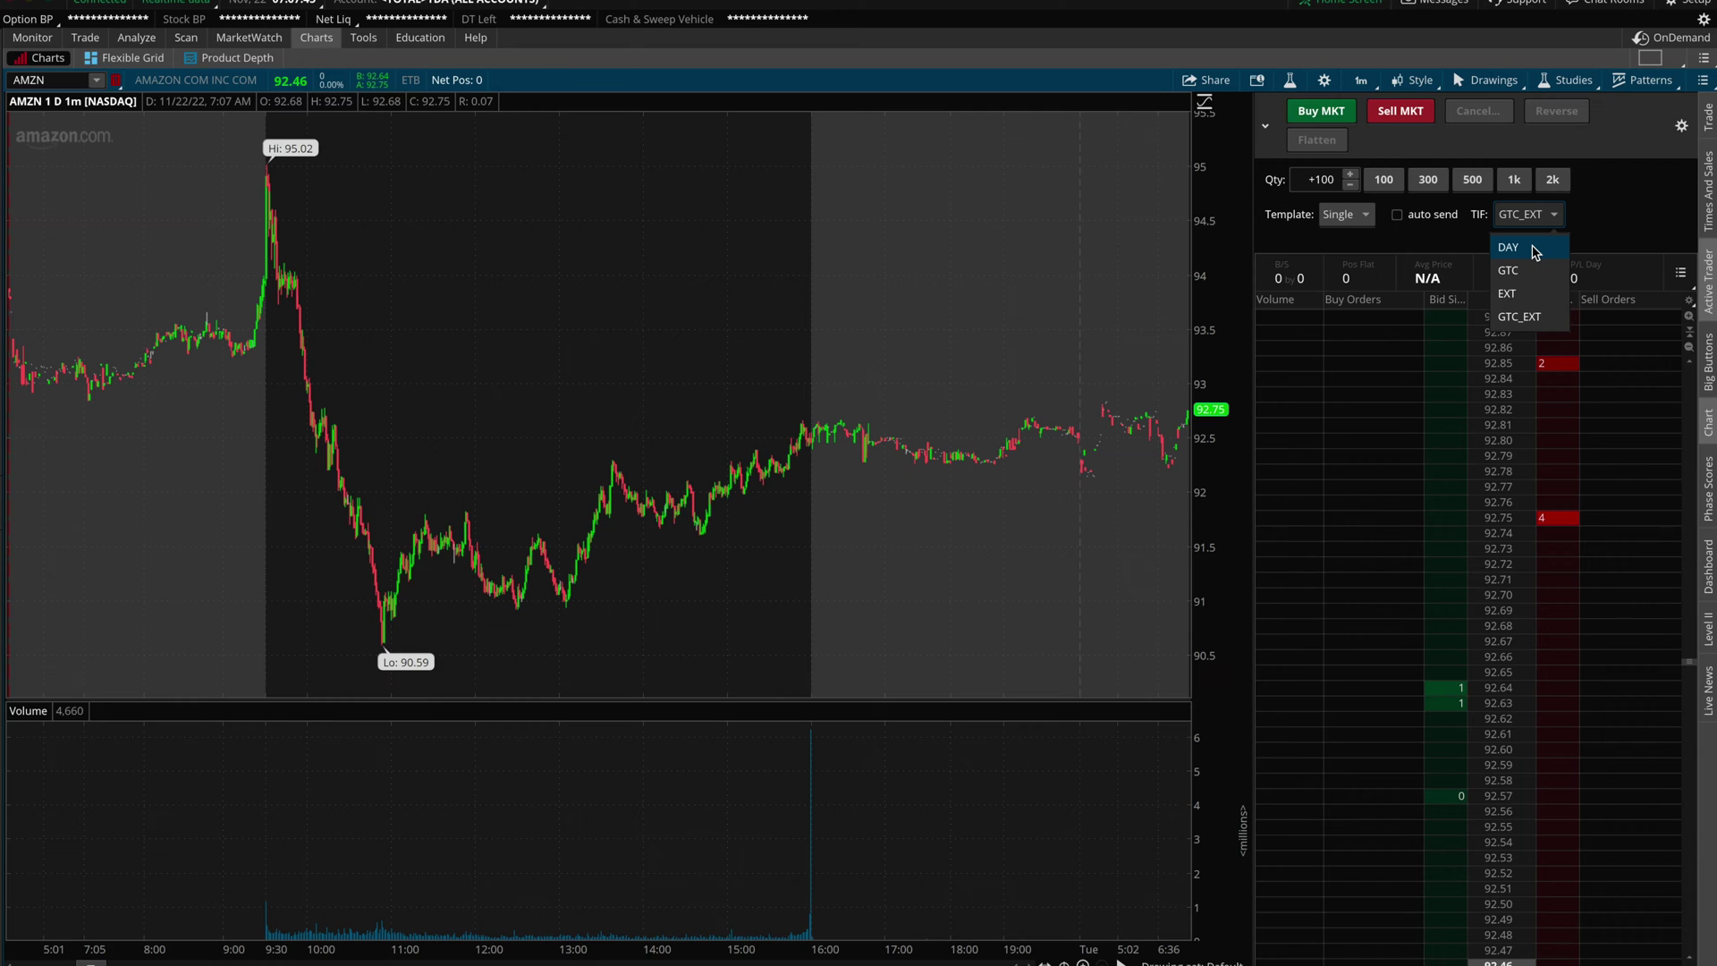
click(1533, 251)
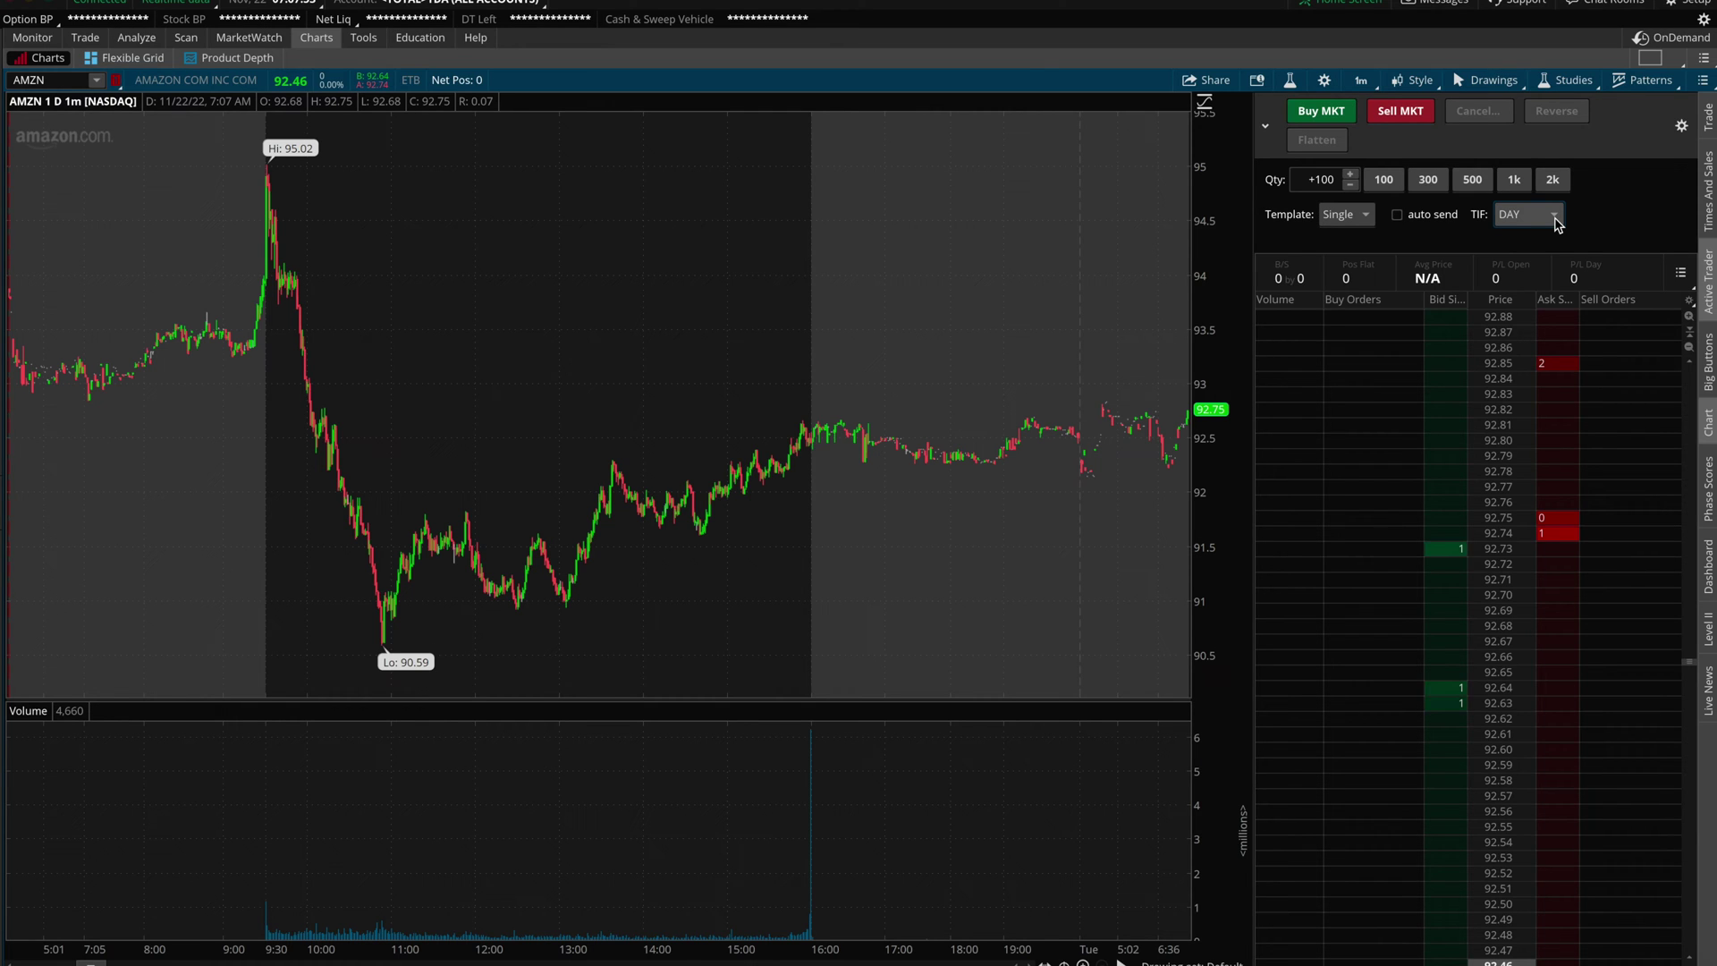
click(1558, 224)
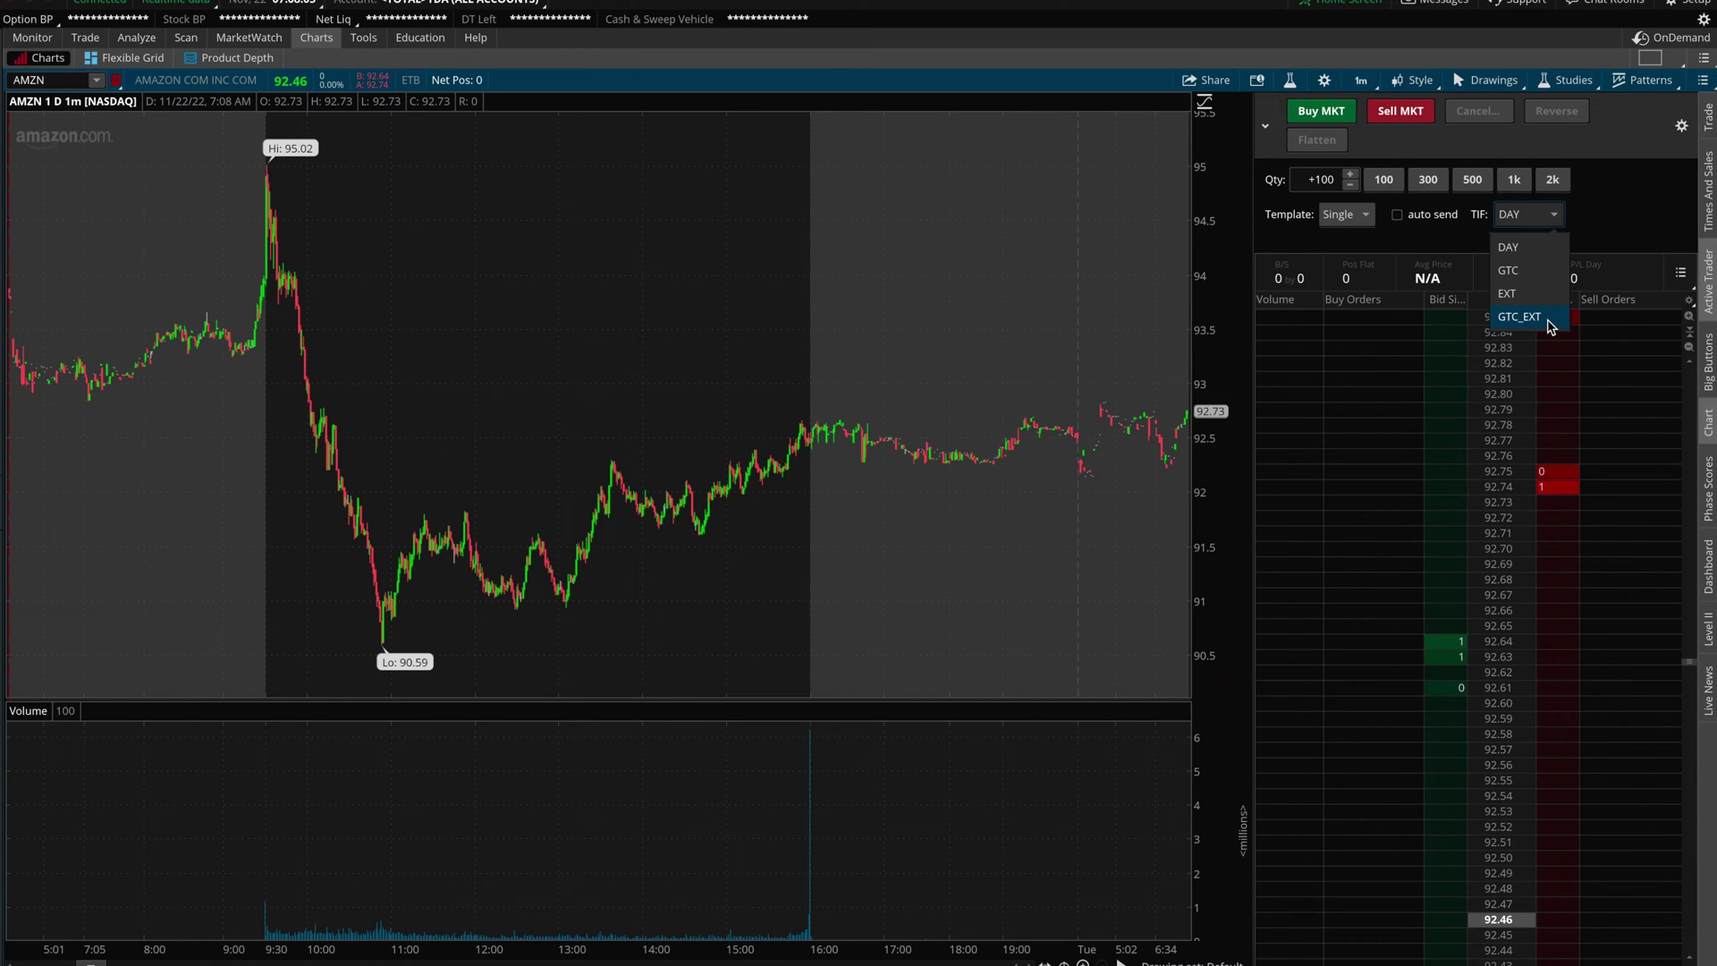
click(1550, 322)
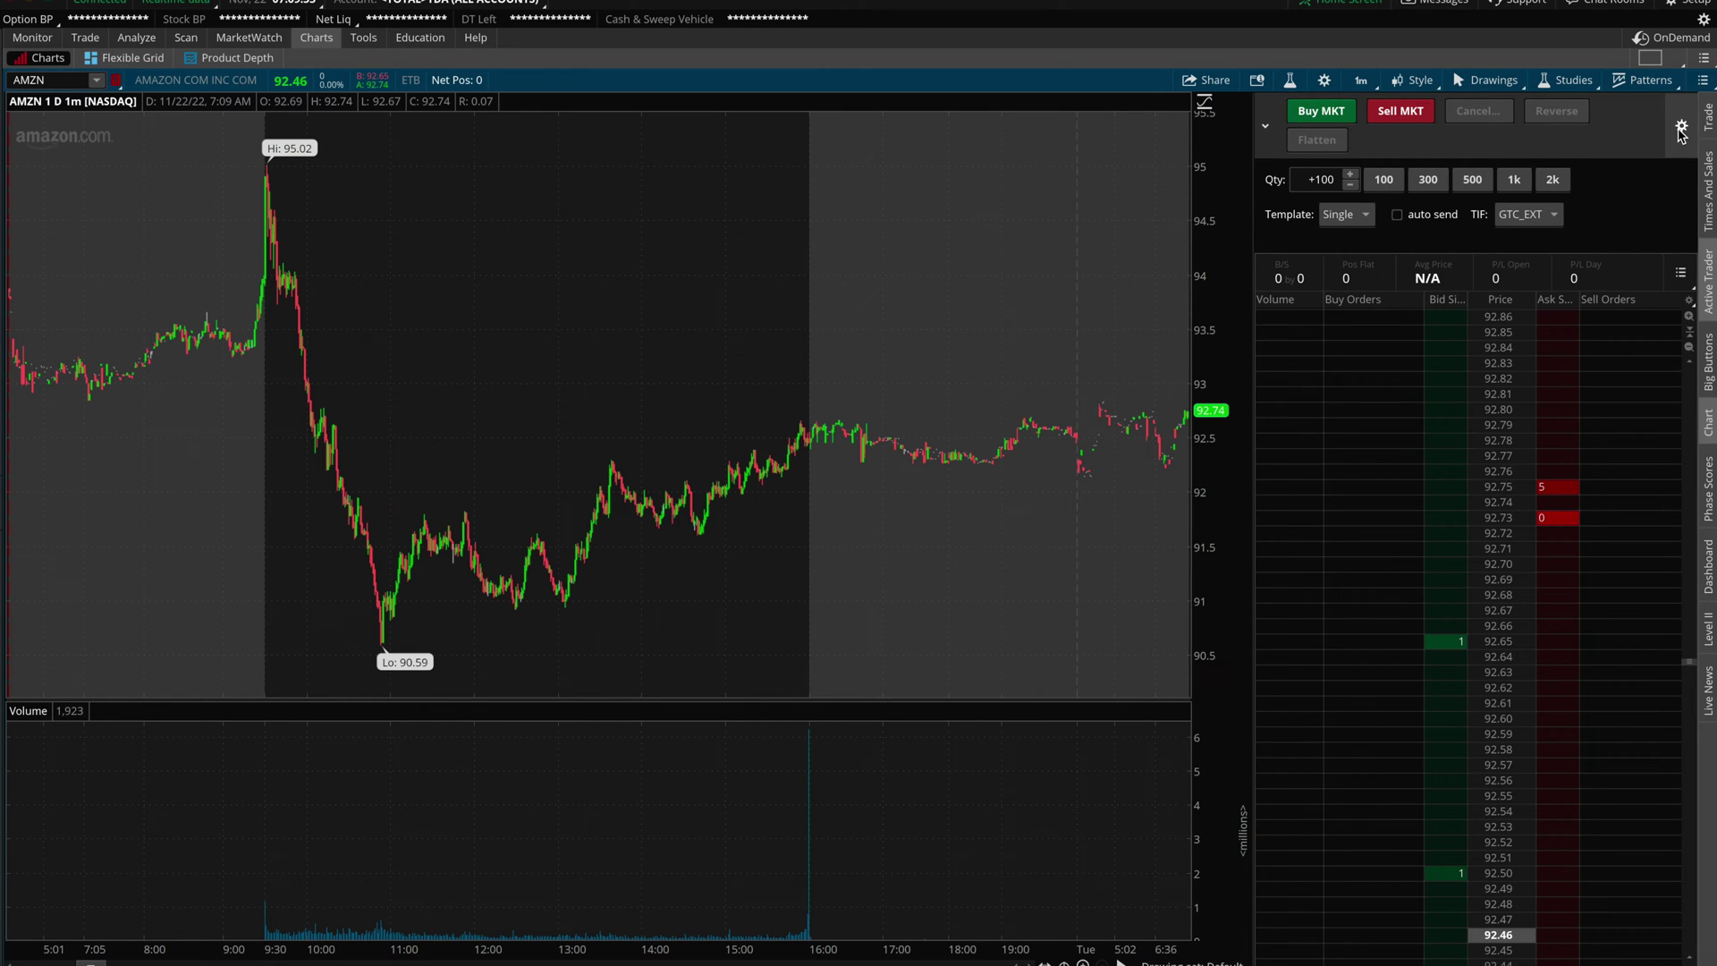
click(1681, 128)
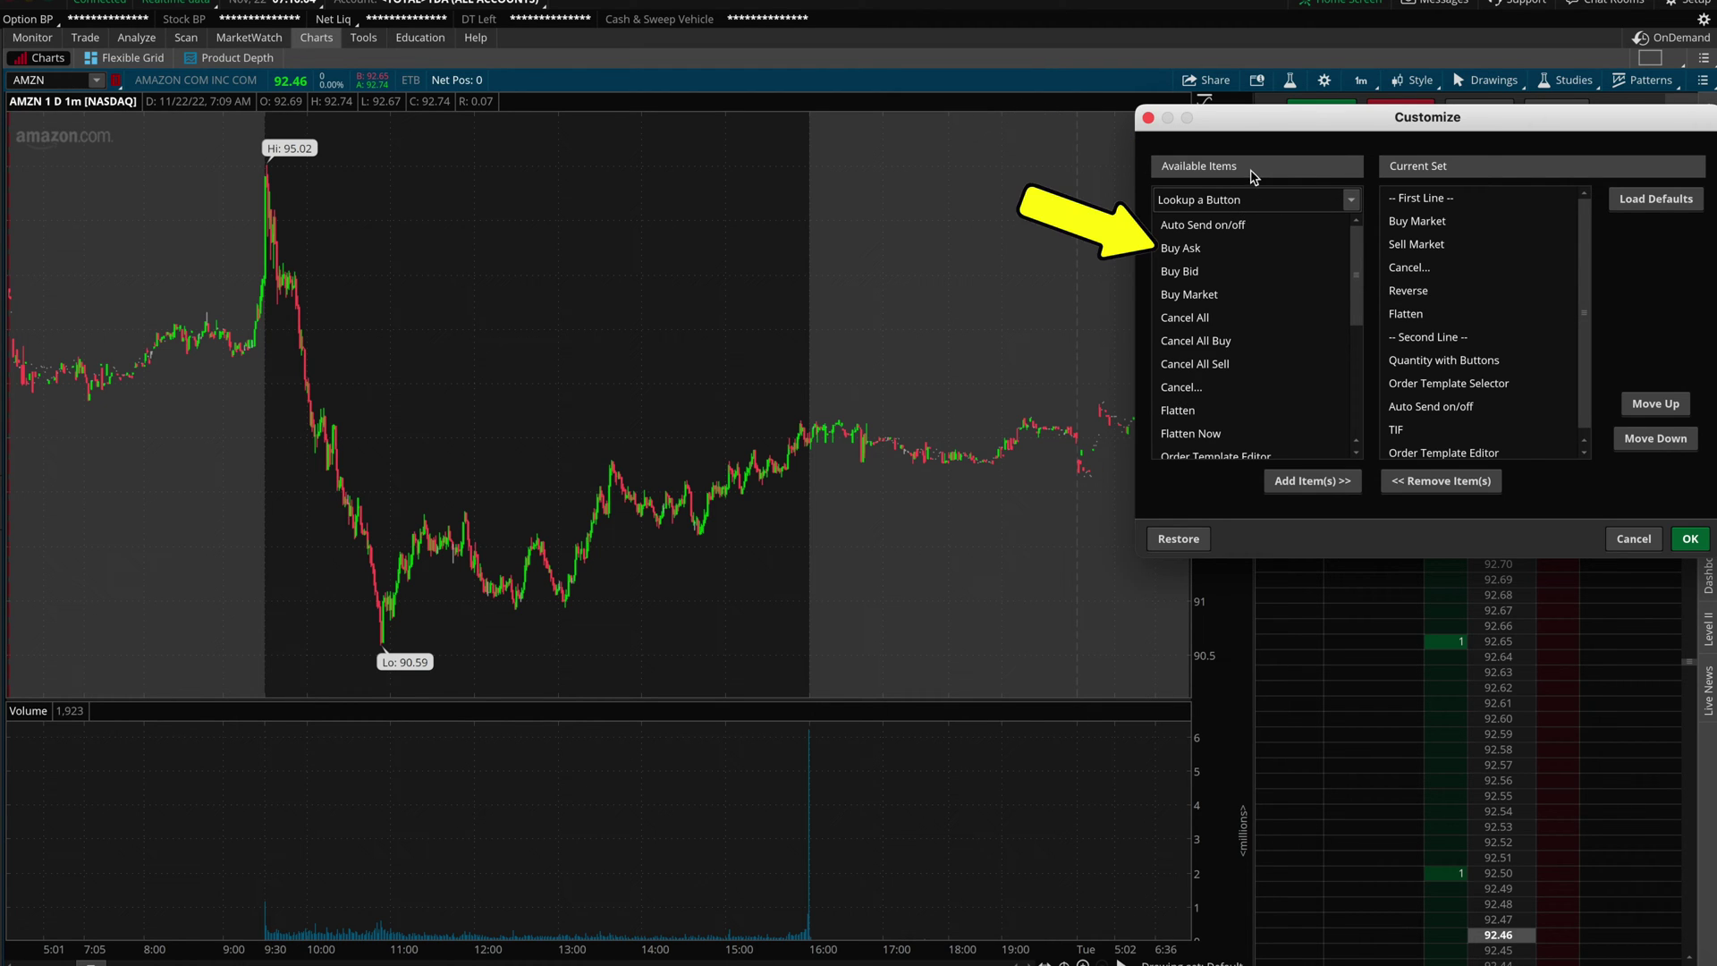
- Add the Buy Ask and Sell Bid buttons to the Active Trader current set
double_click(1191, 253)
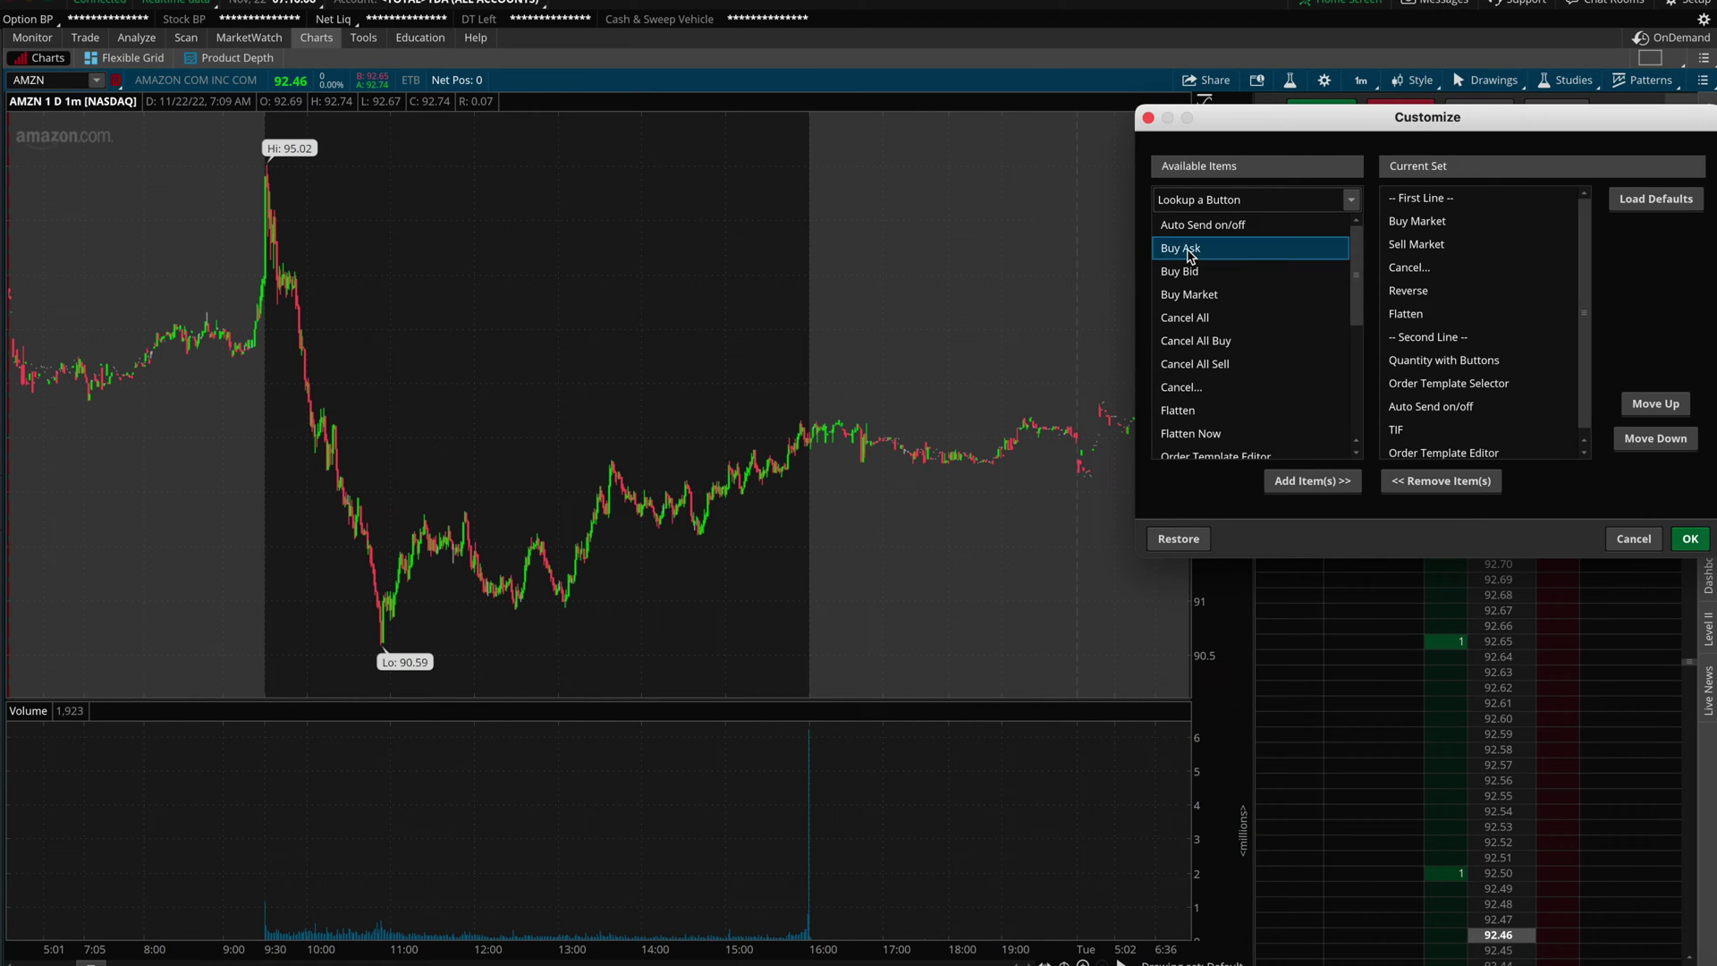
scroll(1216, 340, down, 5)
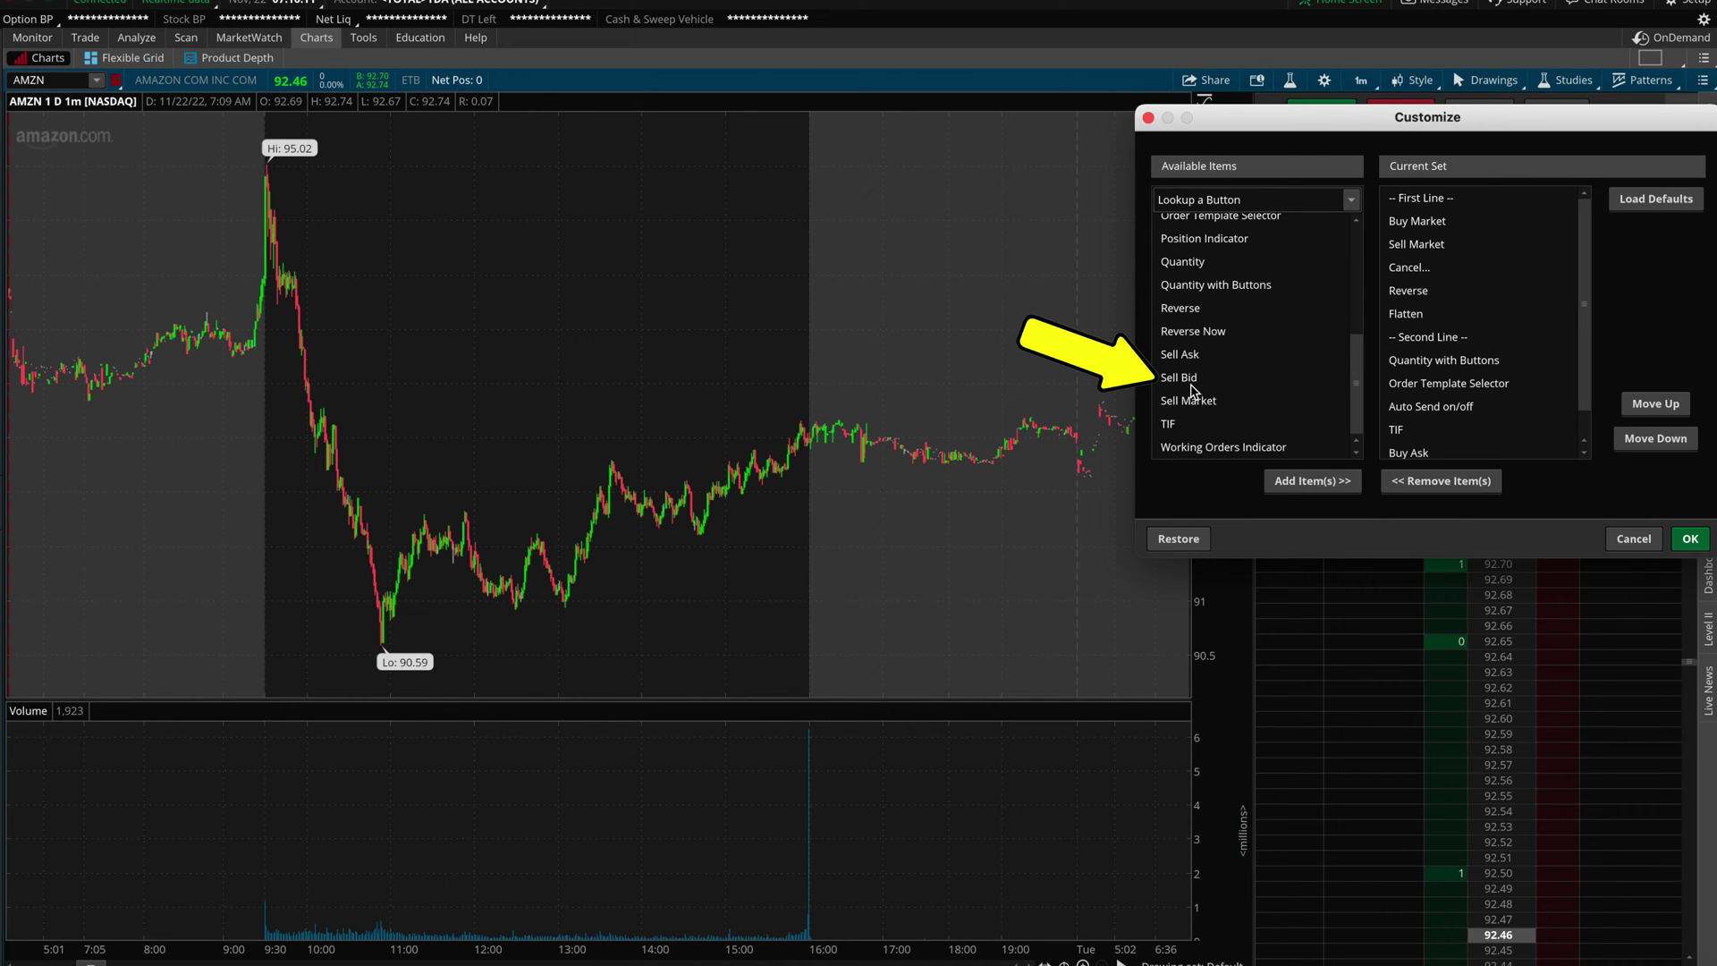
click(1197, 383)
double_click(1197, 377)
scroll(1444, 390, down, 2)
click(1419, 399)
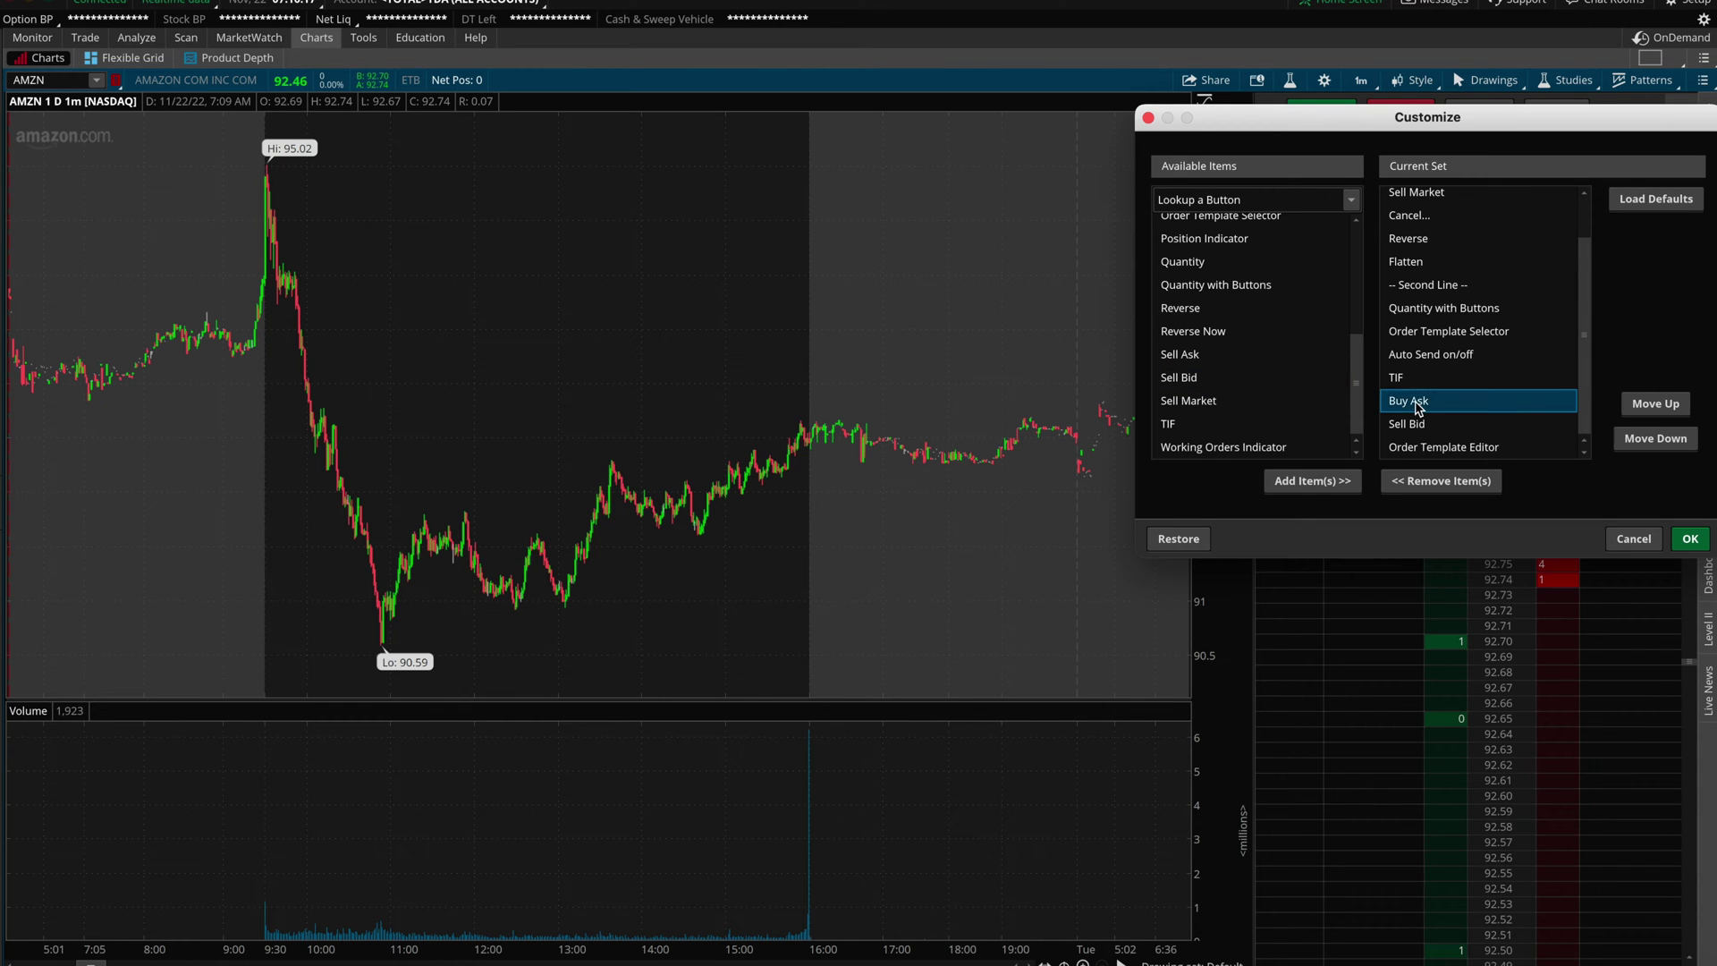
click(1449, 426)
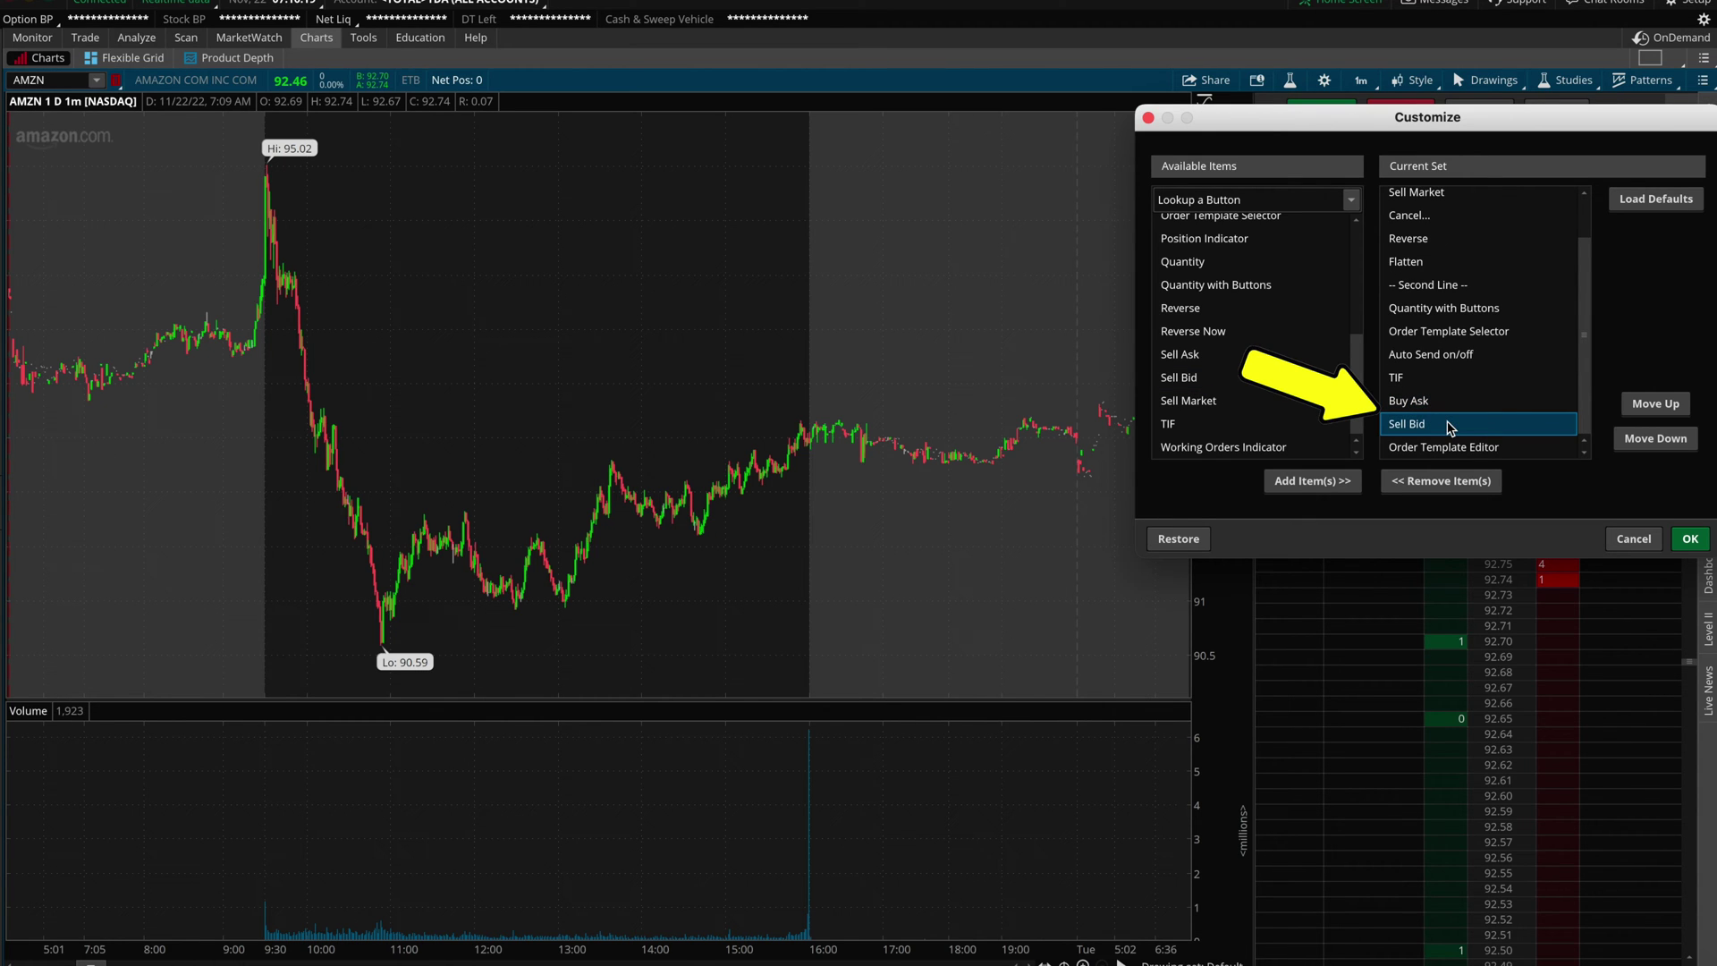
click(1689, 539)
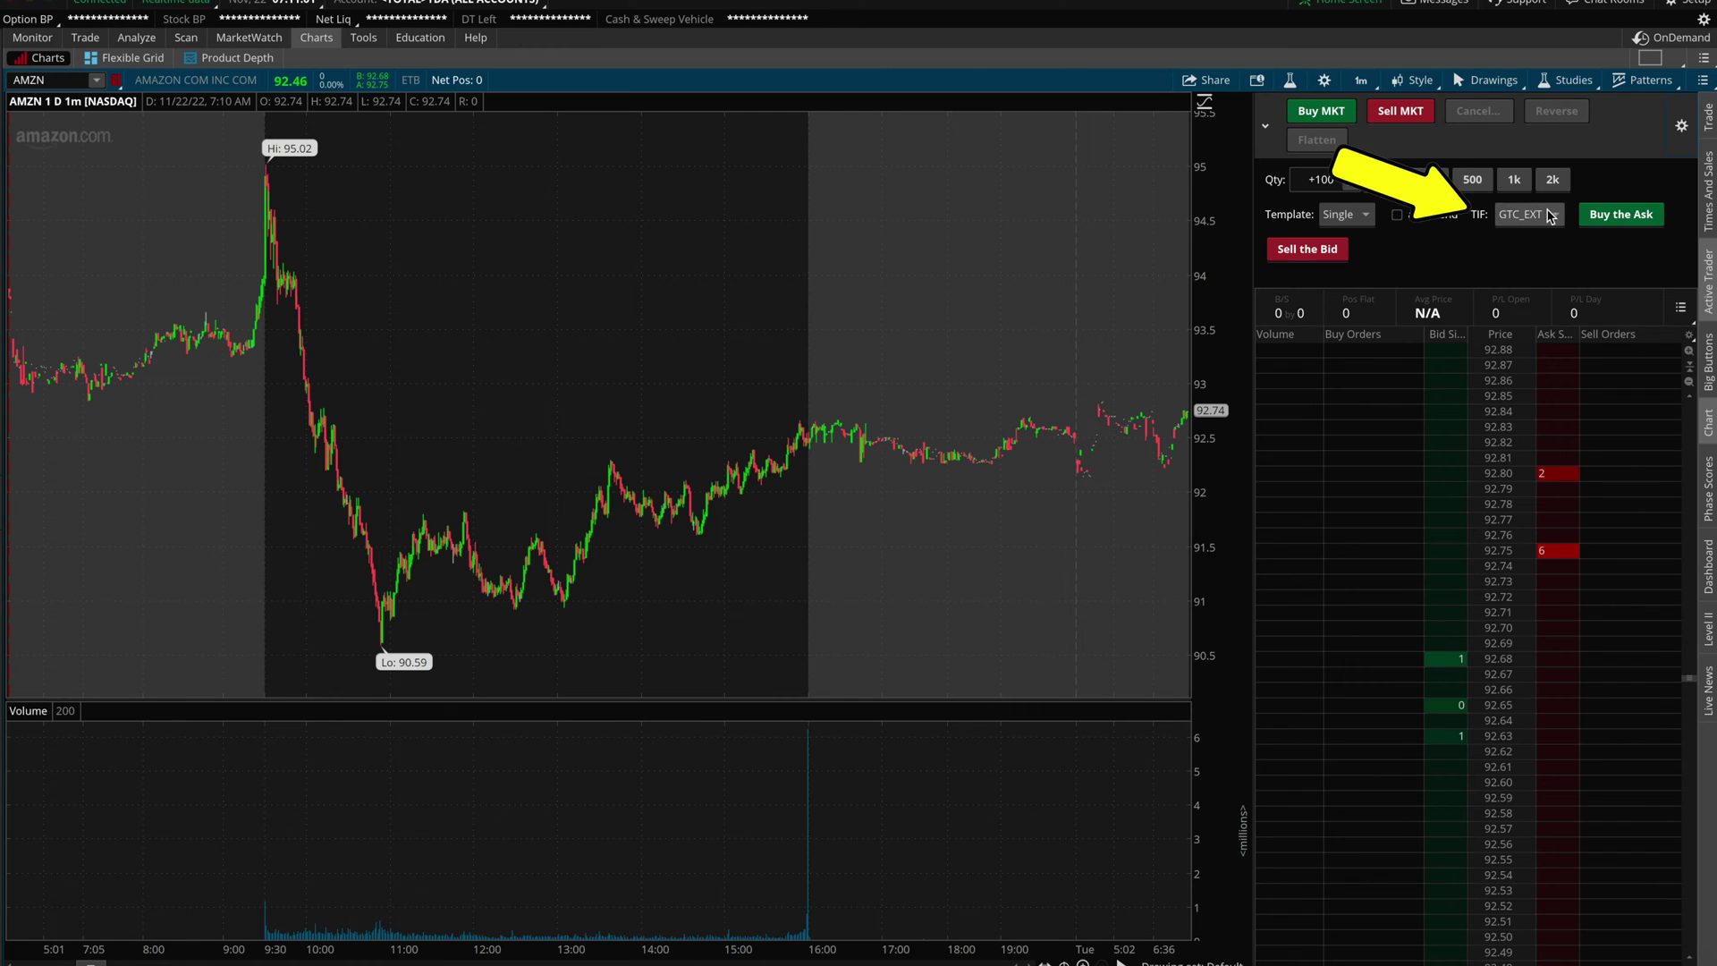
click(1552, 215)
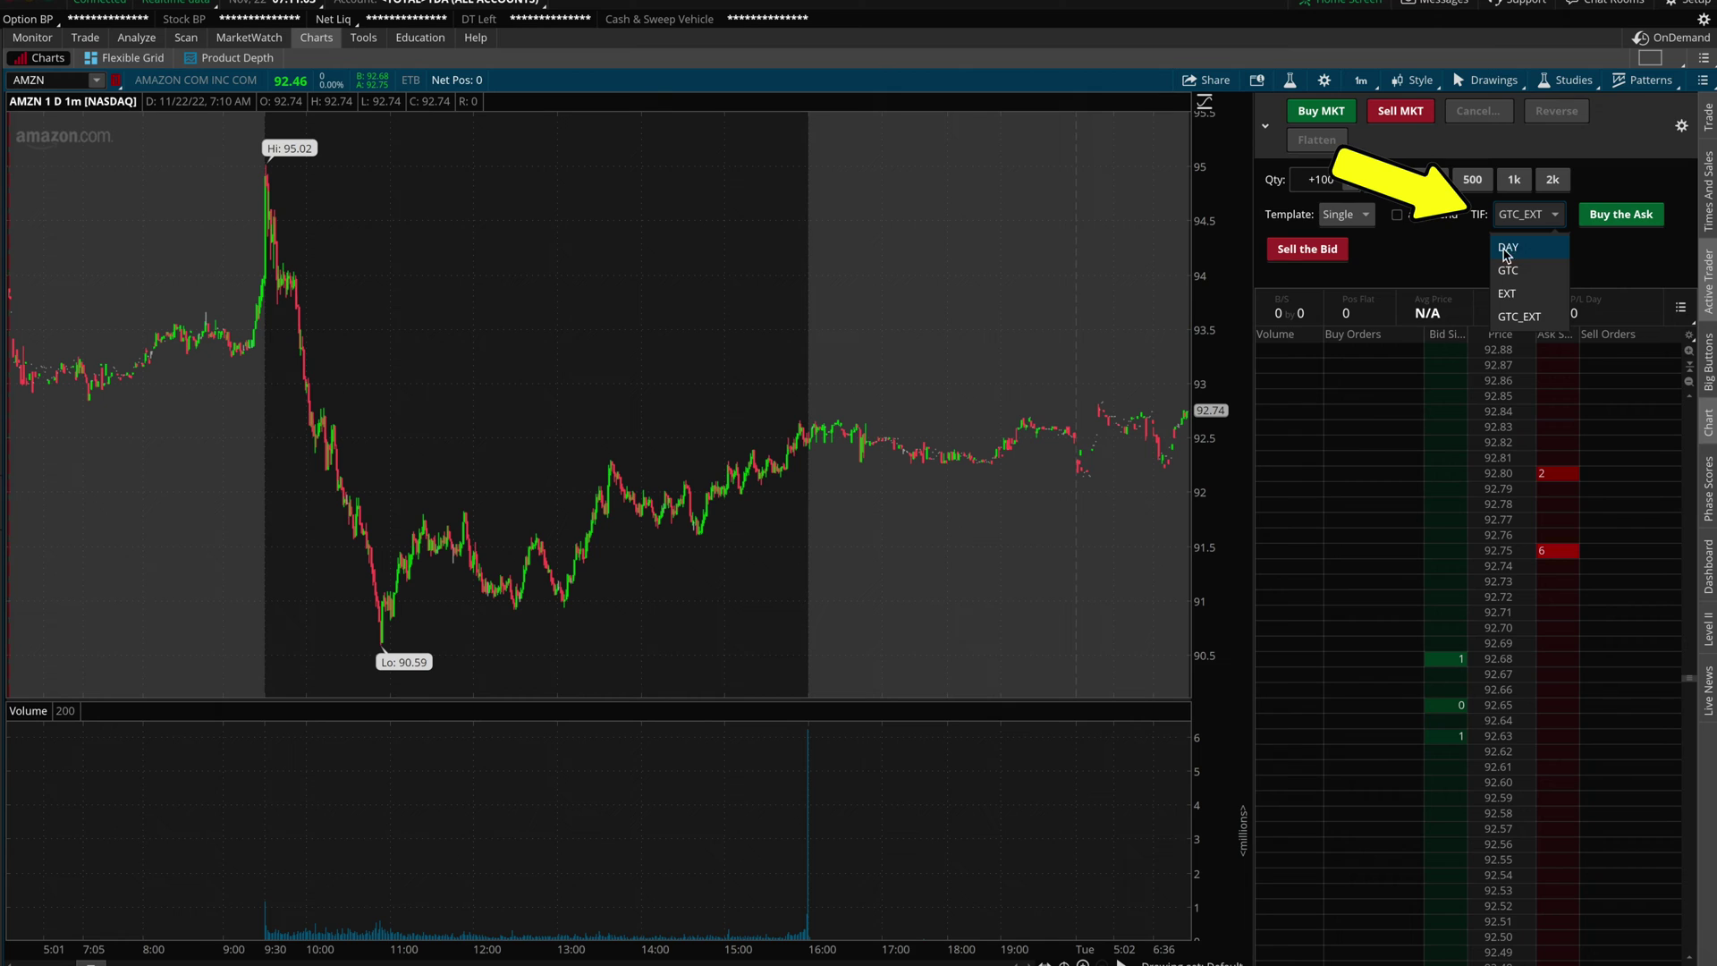
click(1531, 253)
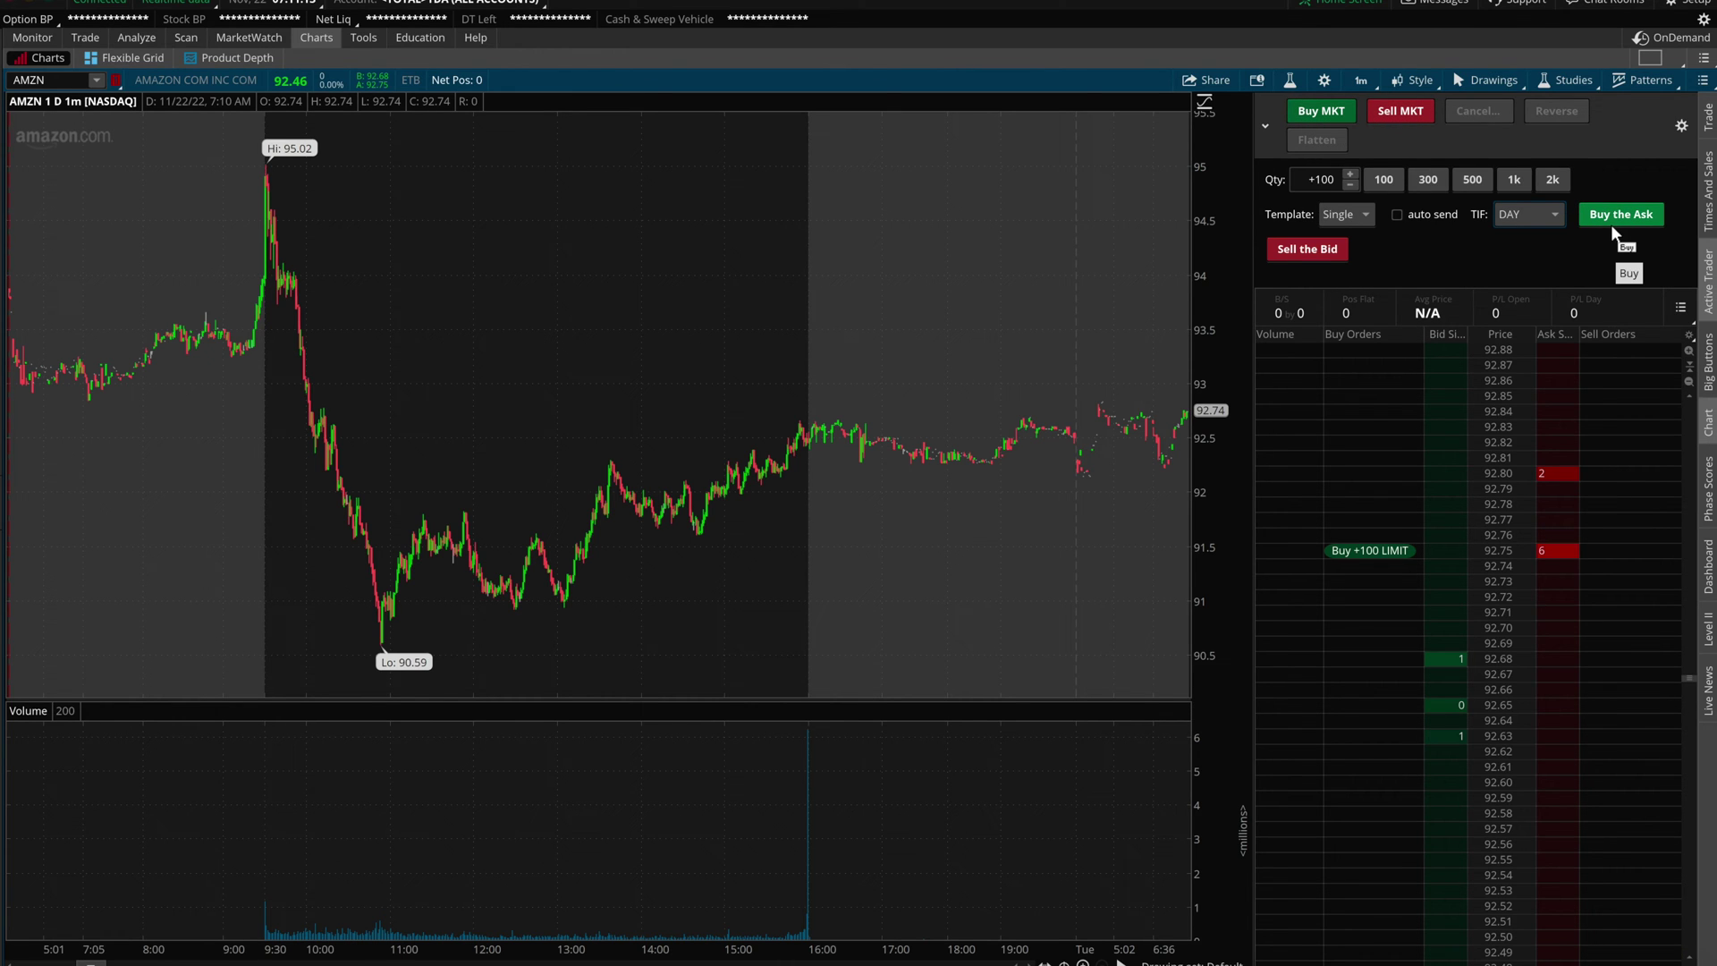
click(1554, 223)
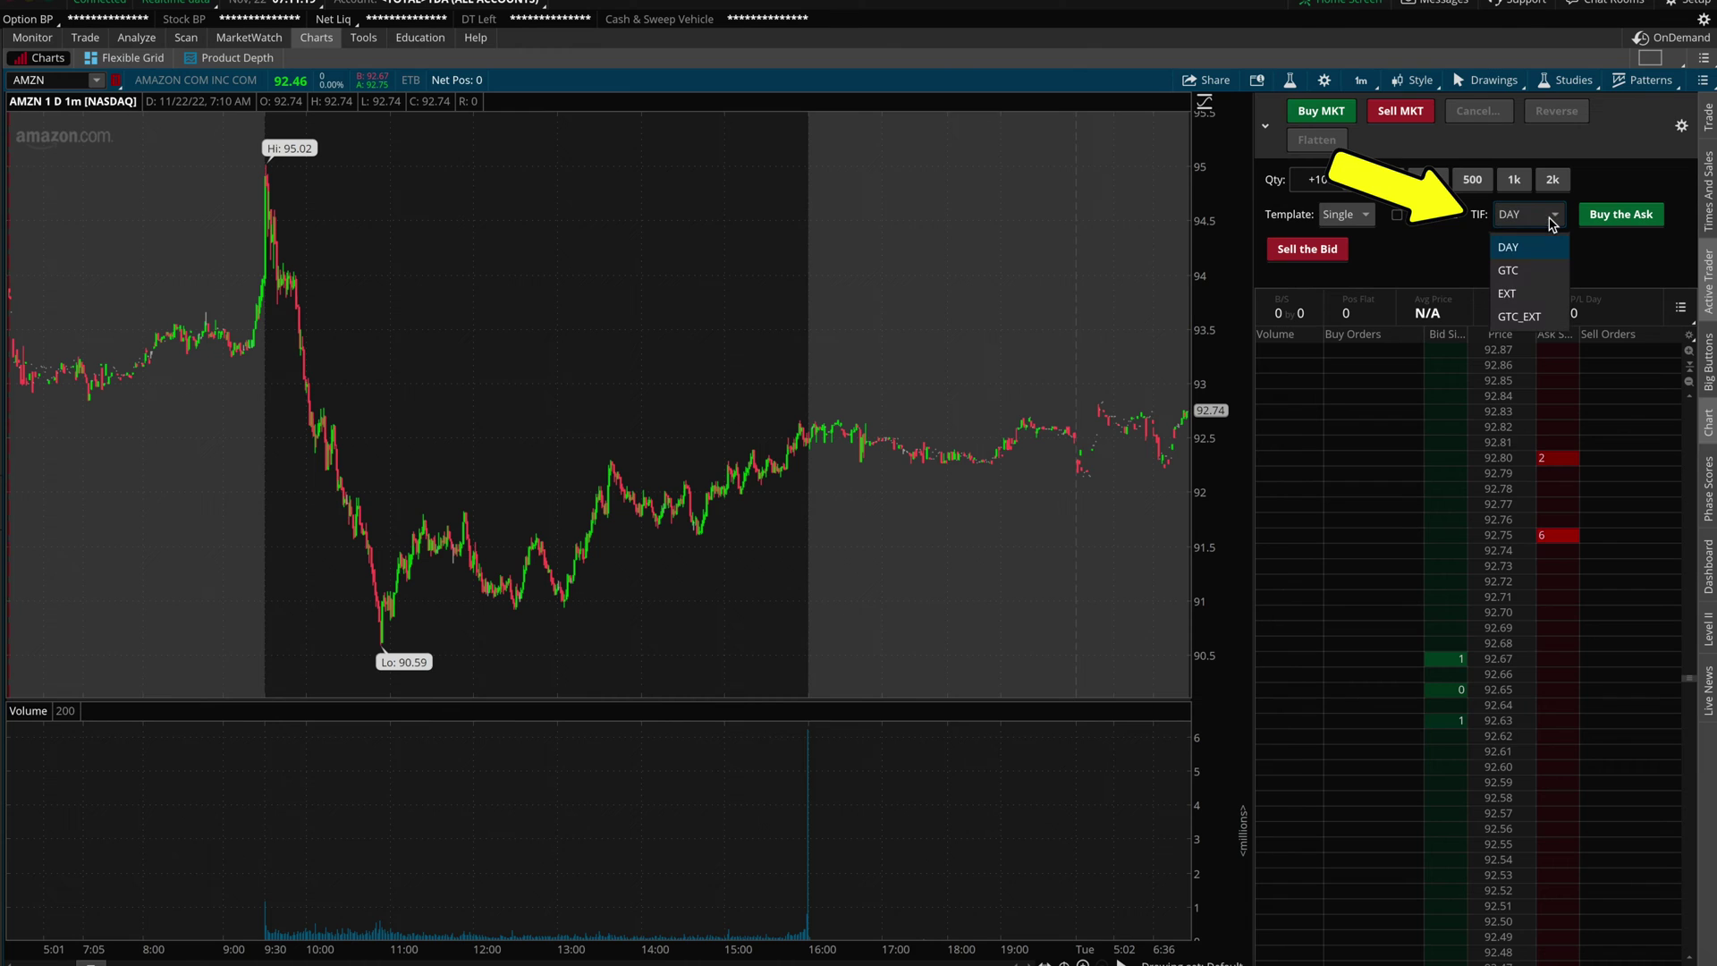
click(1520, 318)
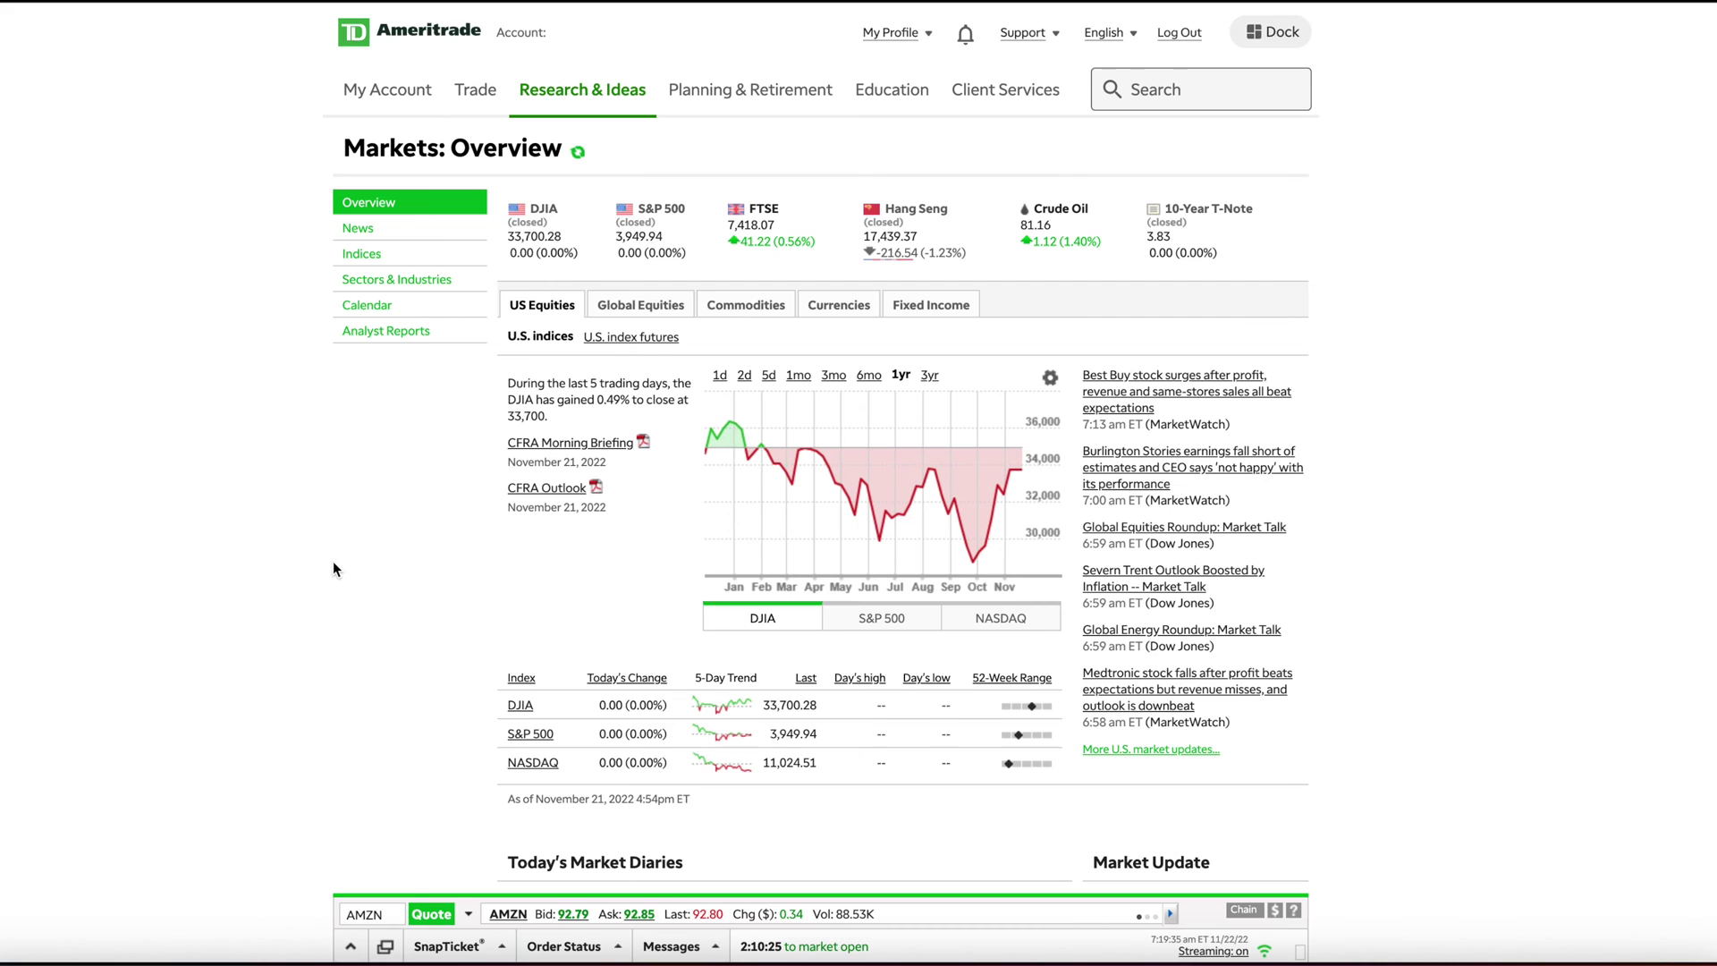
- Look up Amazon's stock profile and start a SnapTicket buy order, prefilled Limit 92.85, Day
click(1151, 97)
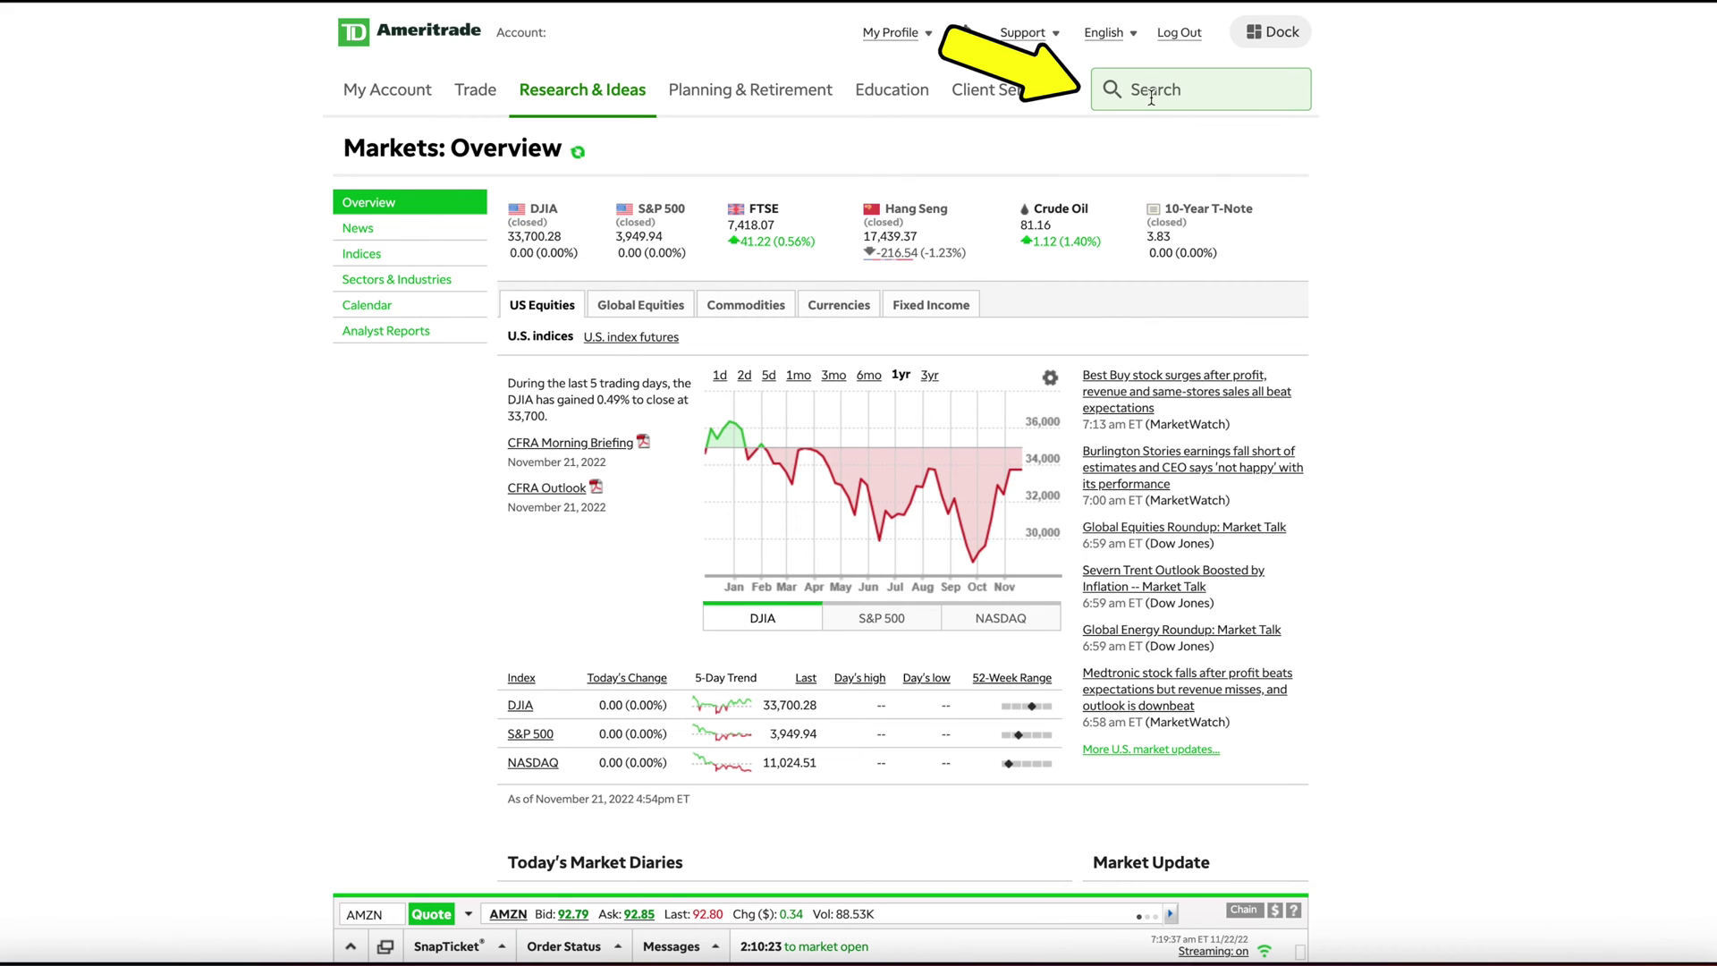
click(1183, 89)
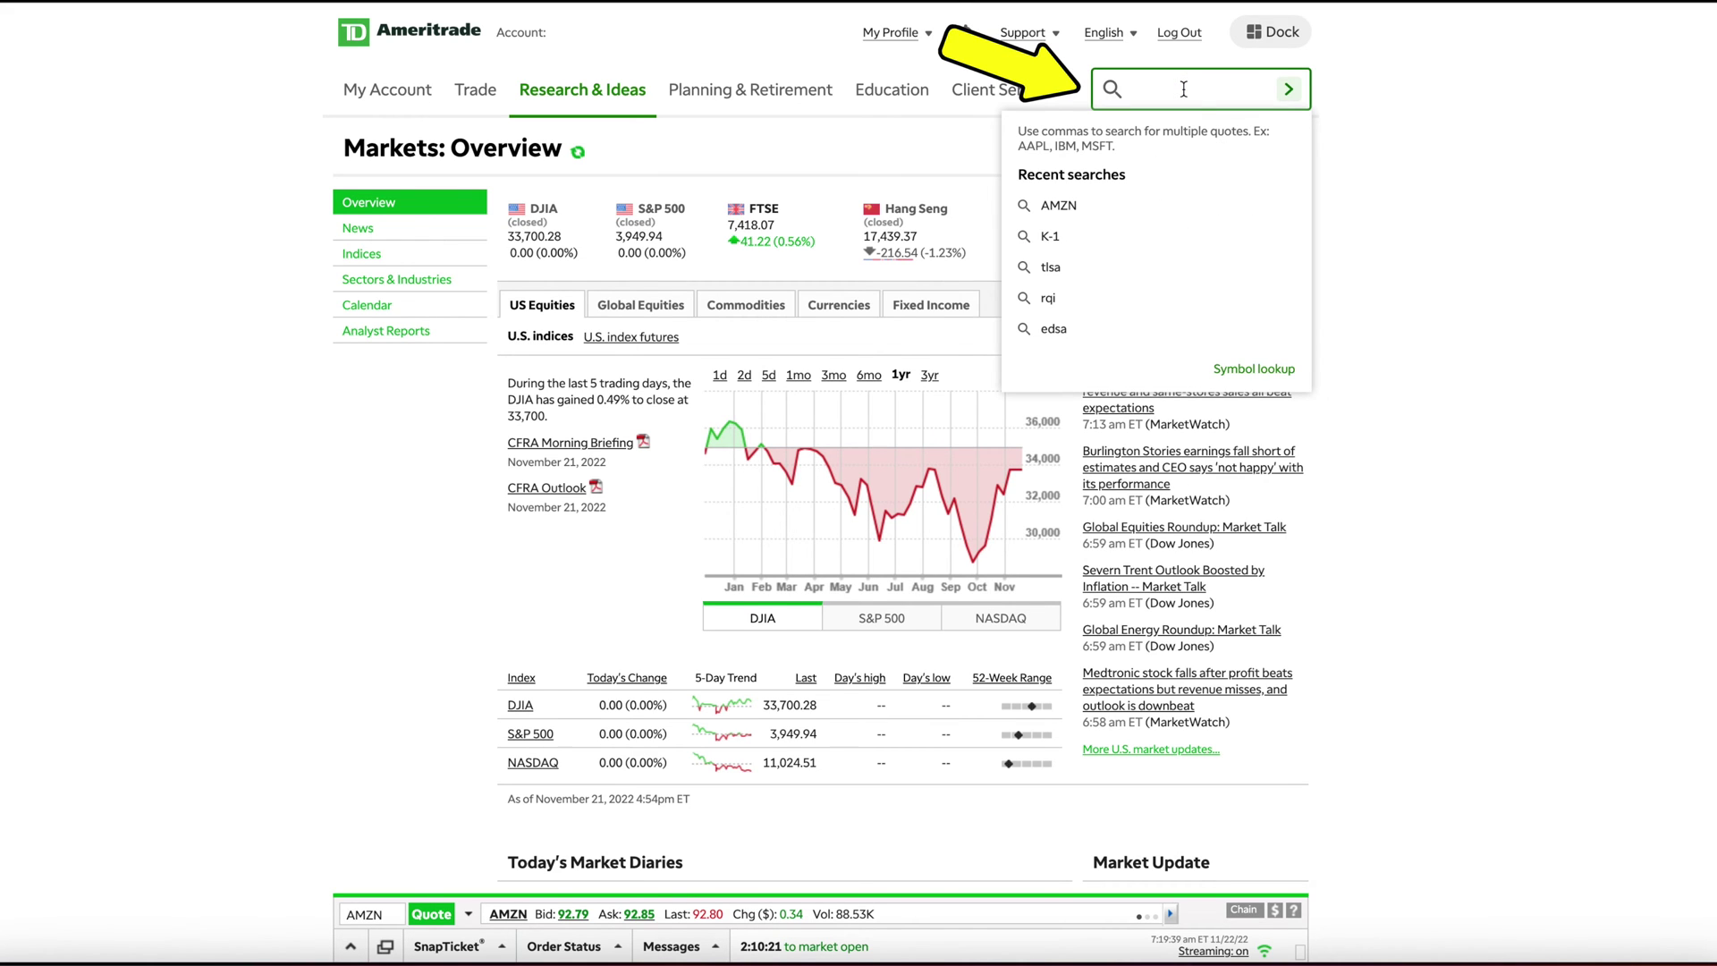
text(AMZN)
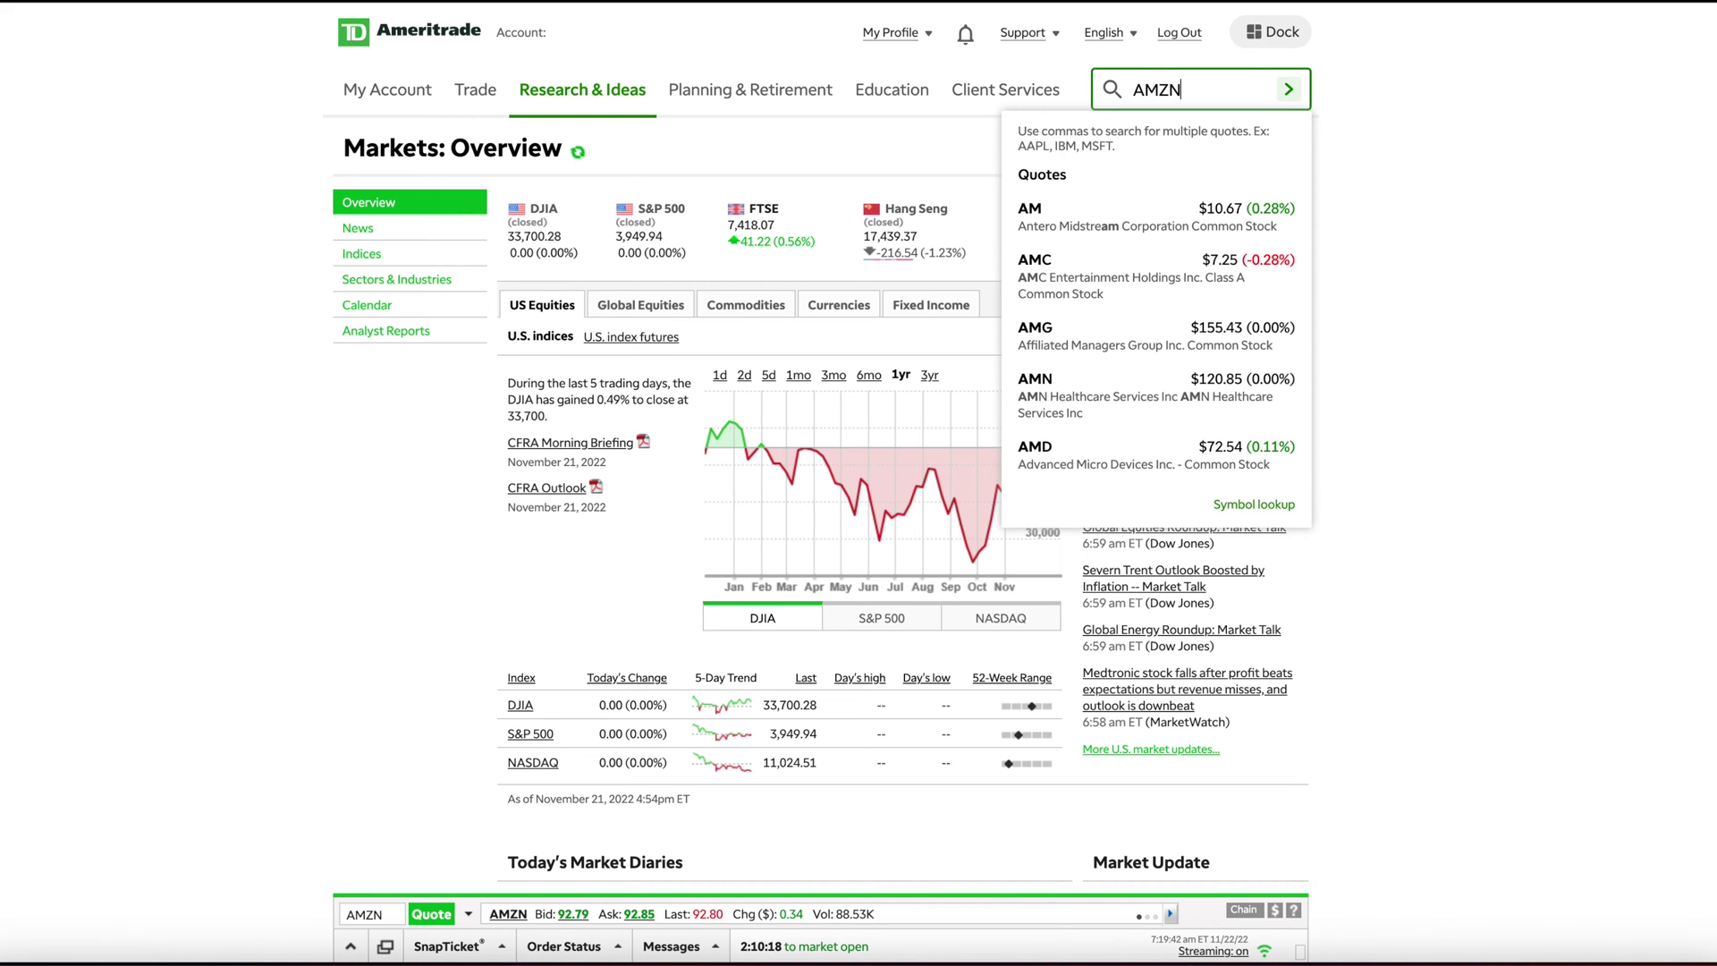
key(Return)
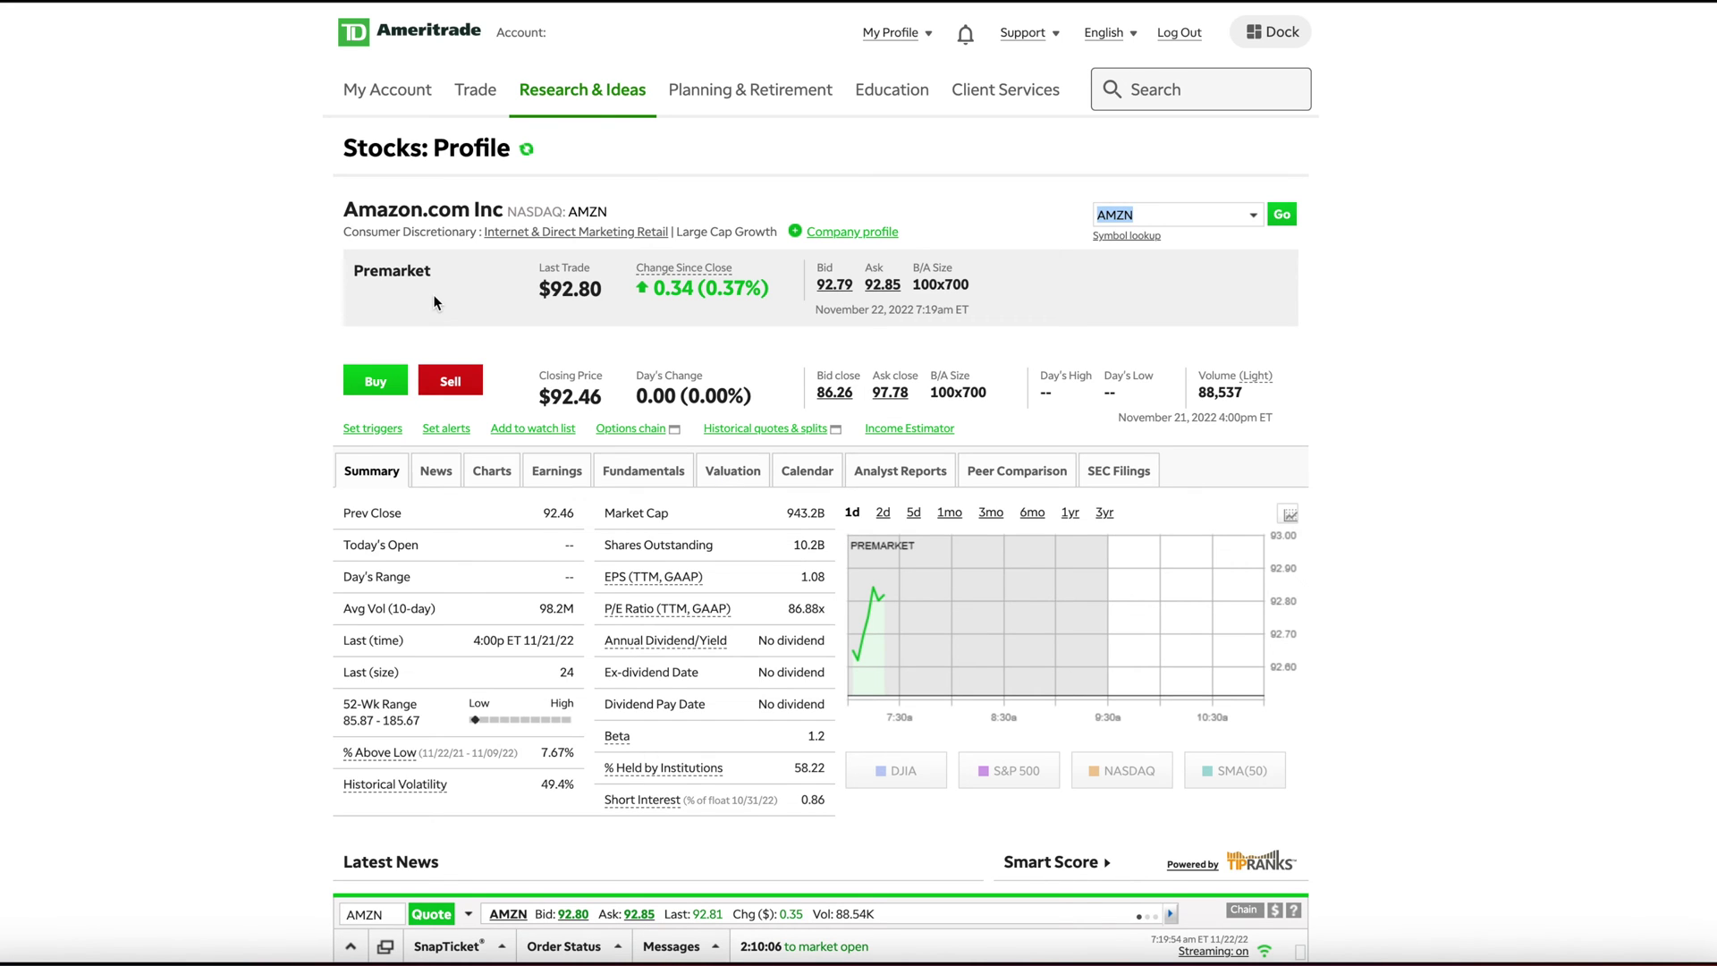
click(372, 389)
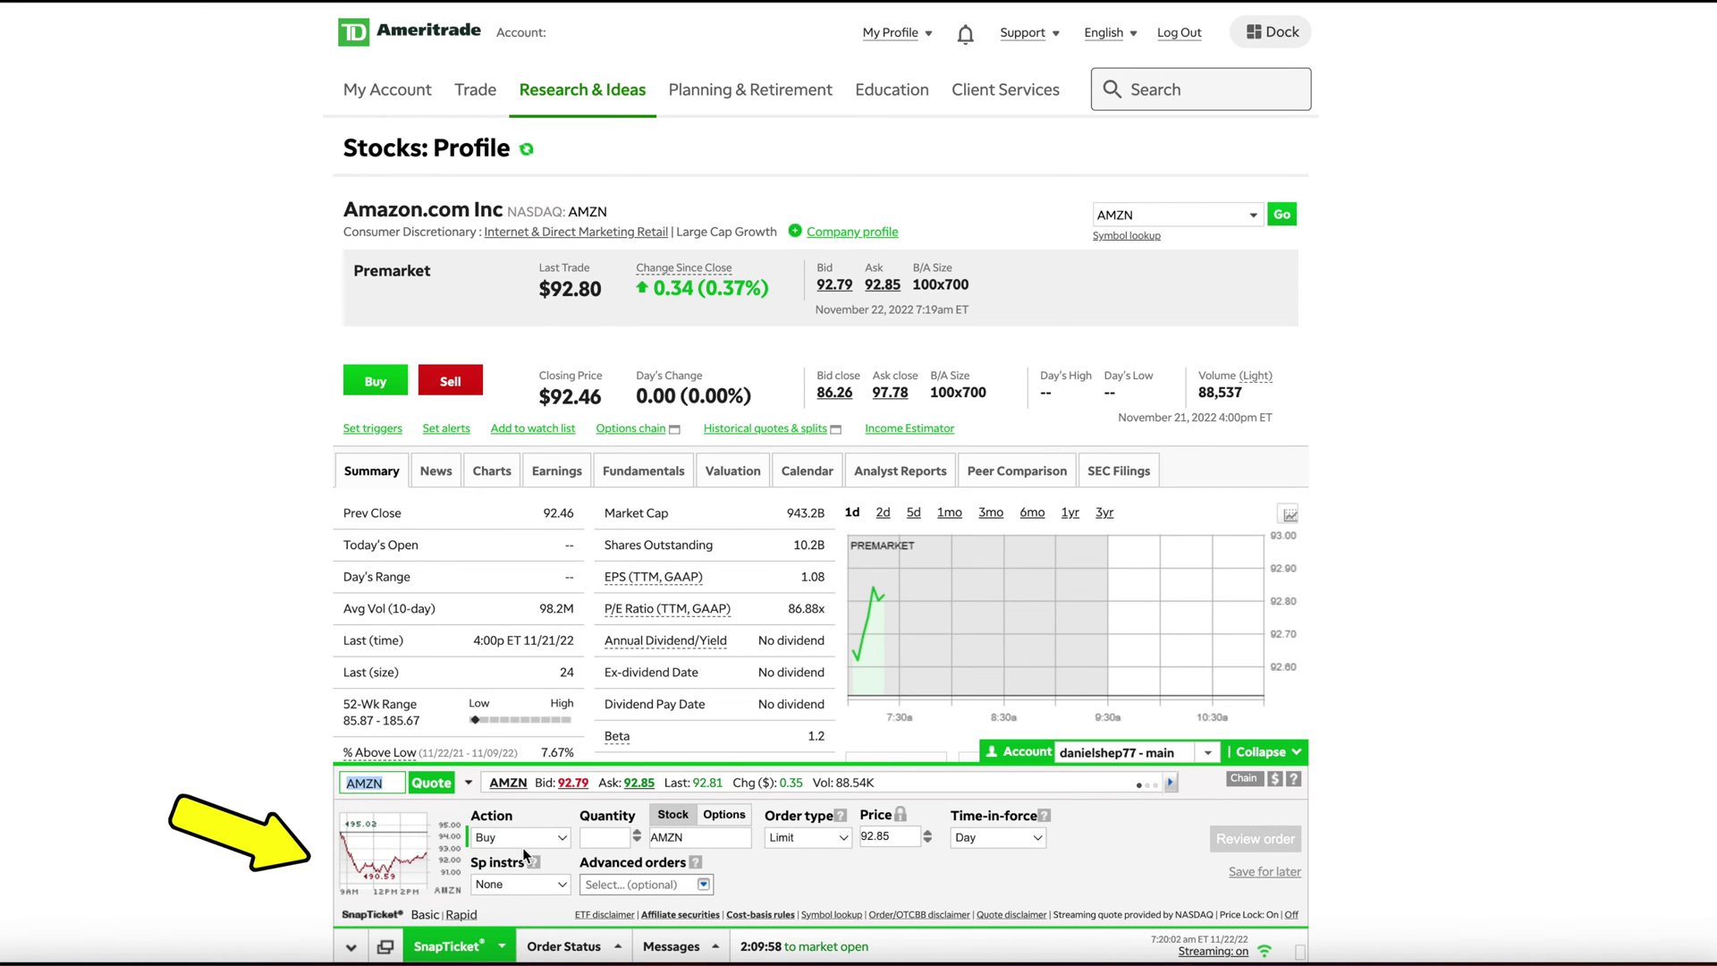
- Set the SnapTicket to Buy 1 AMZN share as a Limit order at 92.85
click(552, 838)
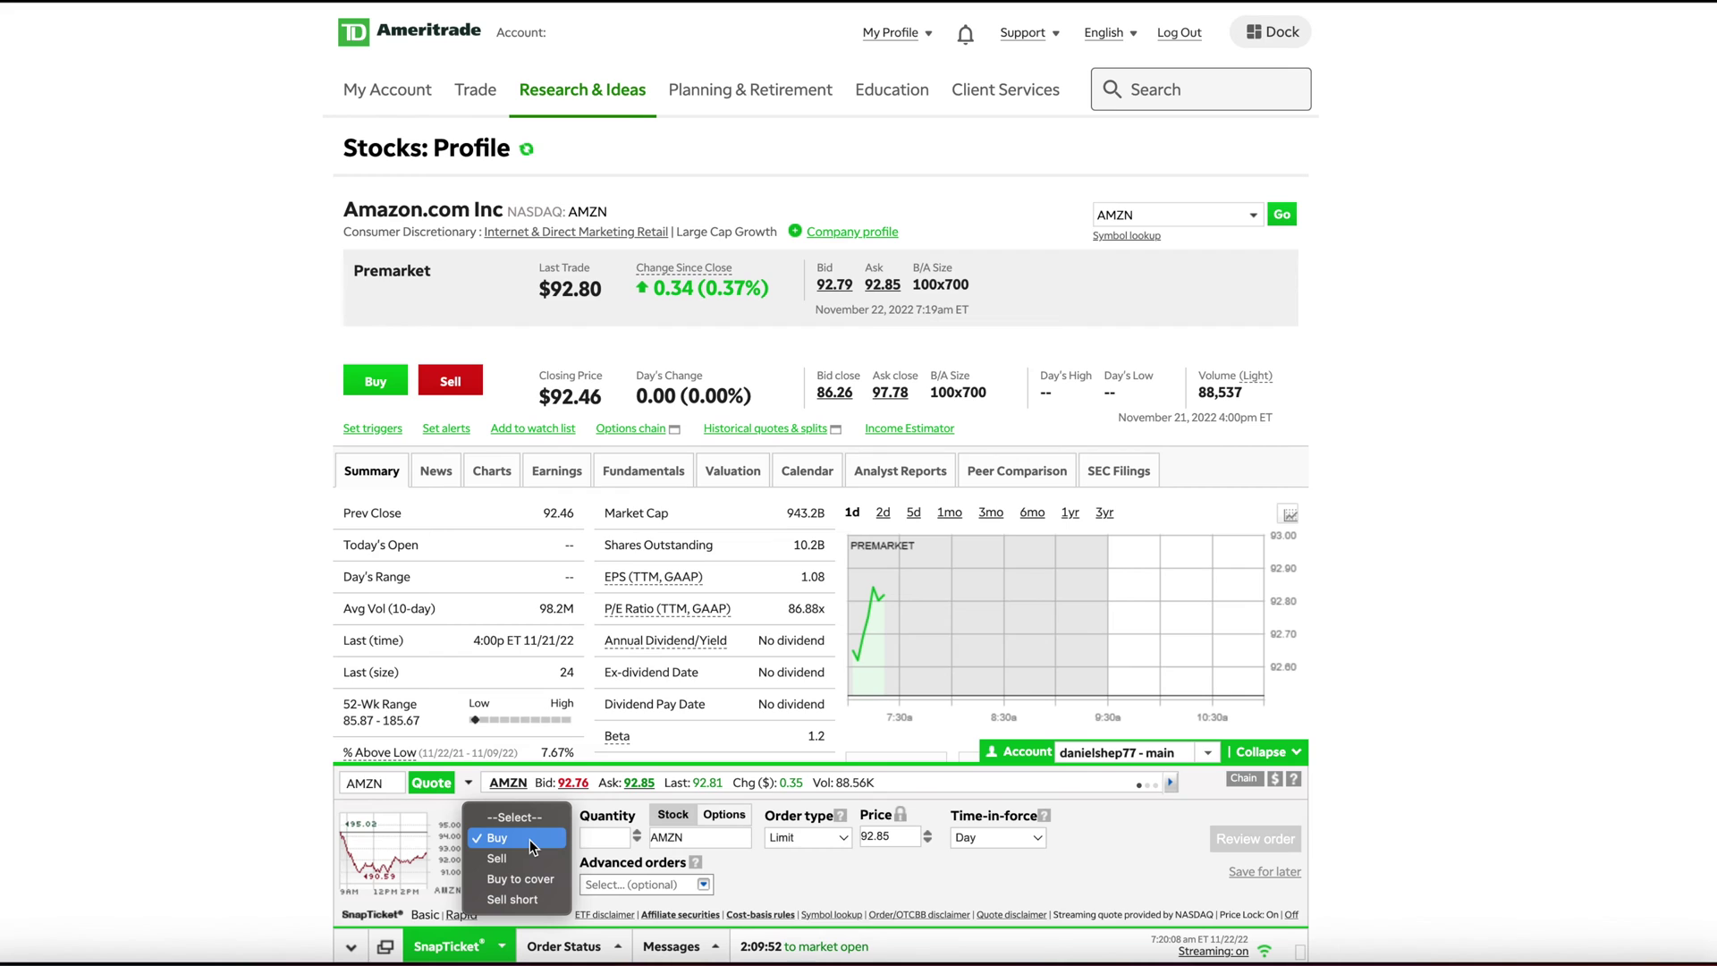
click(529, 839)
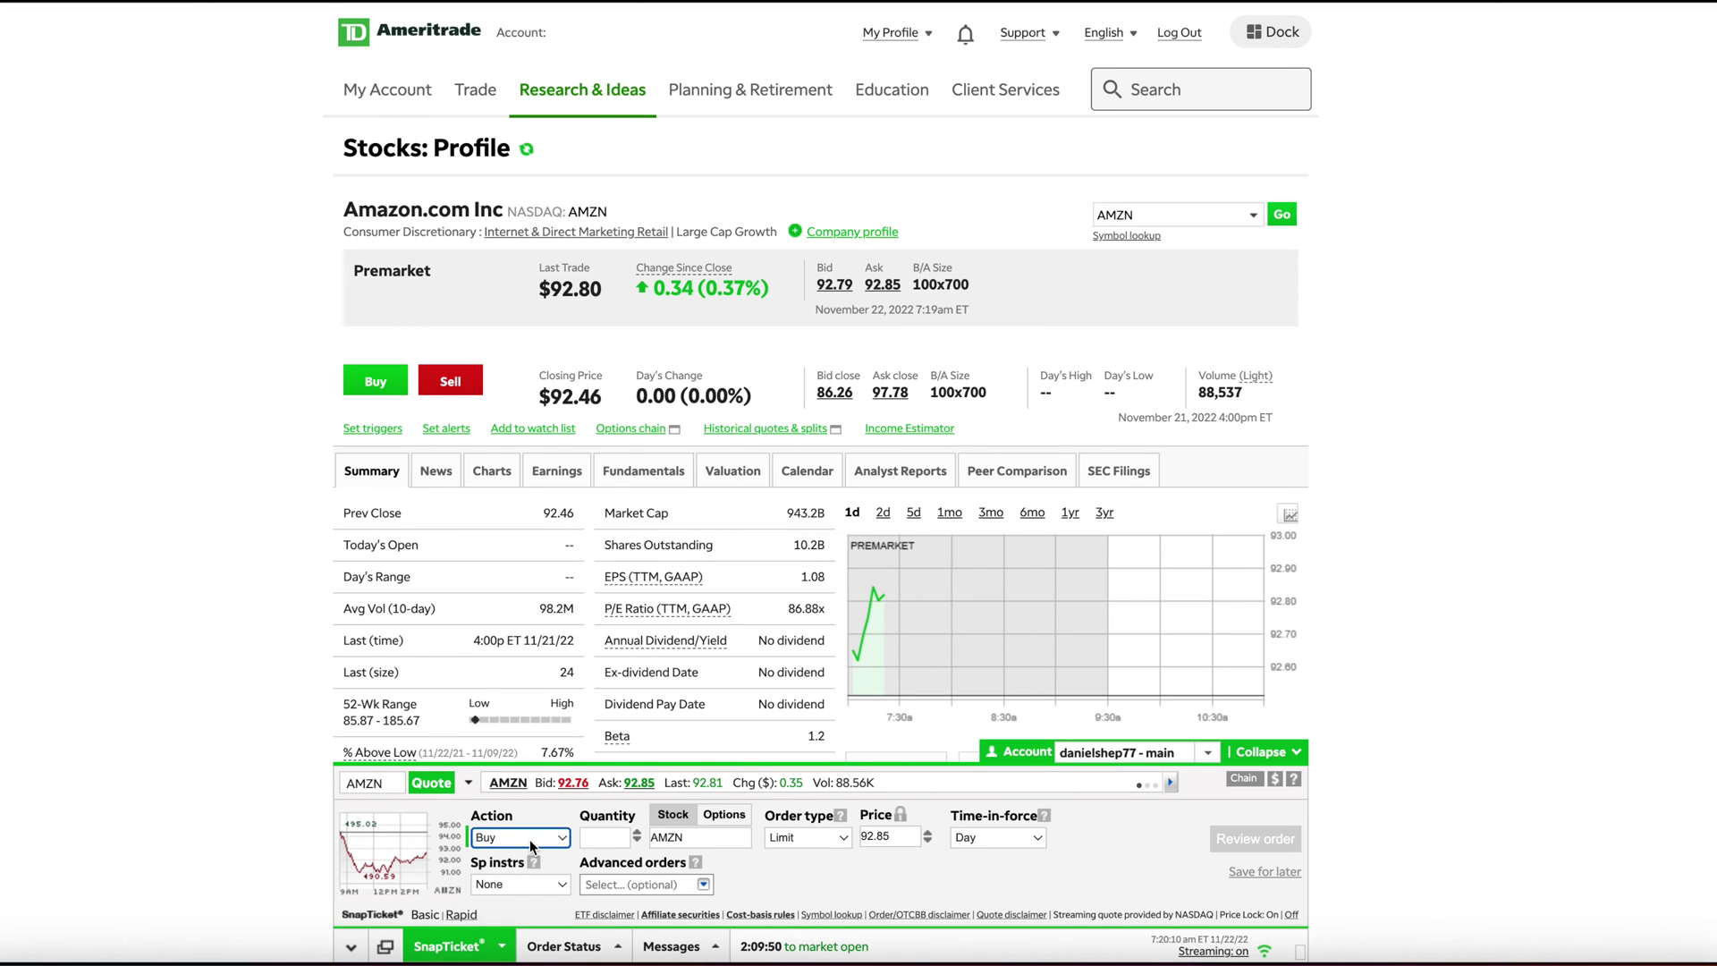
click(612, 839)
text(1)
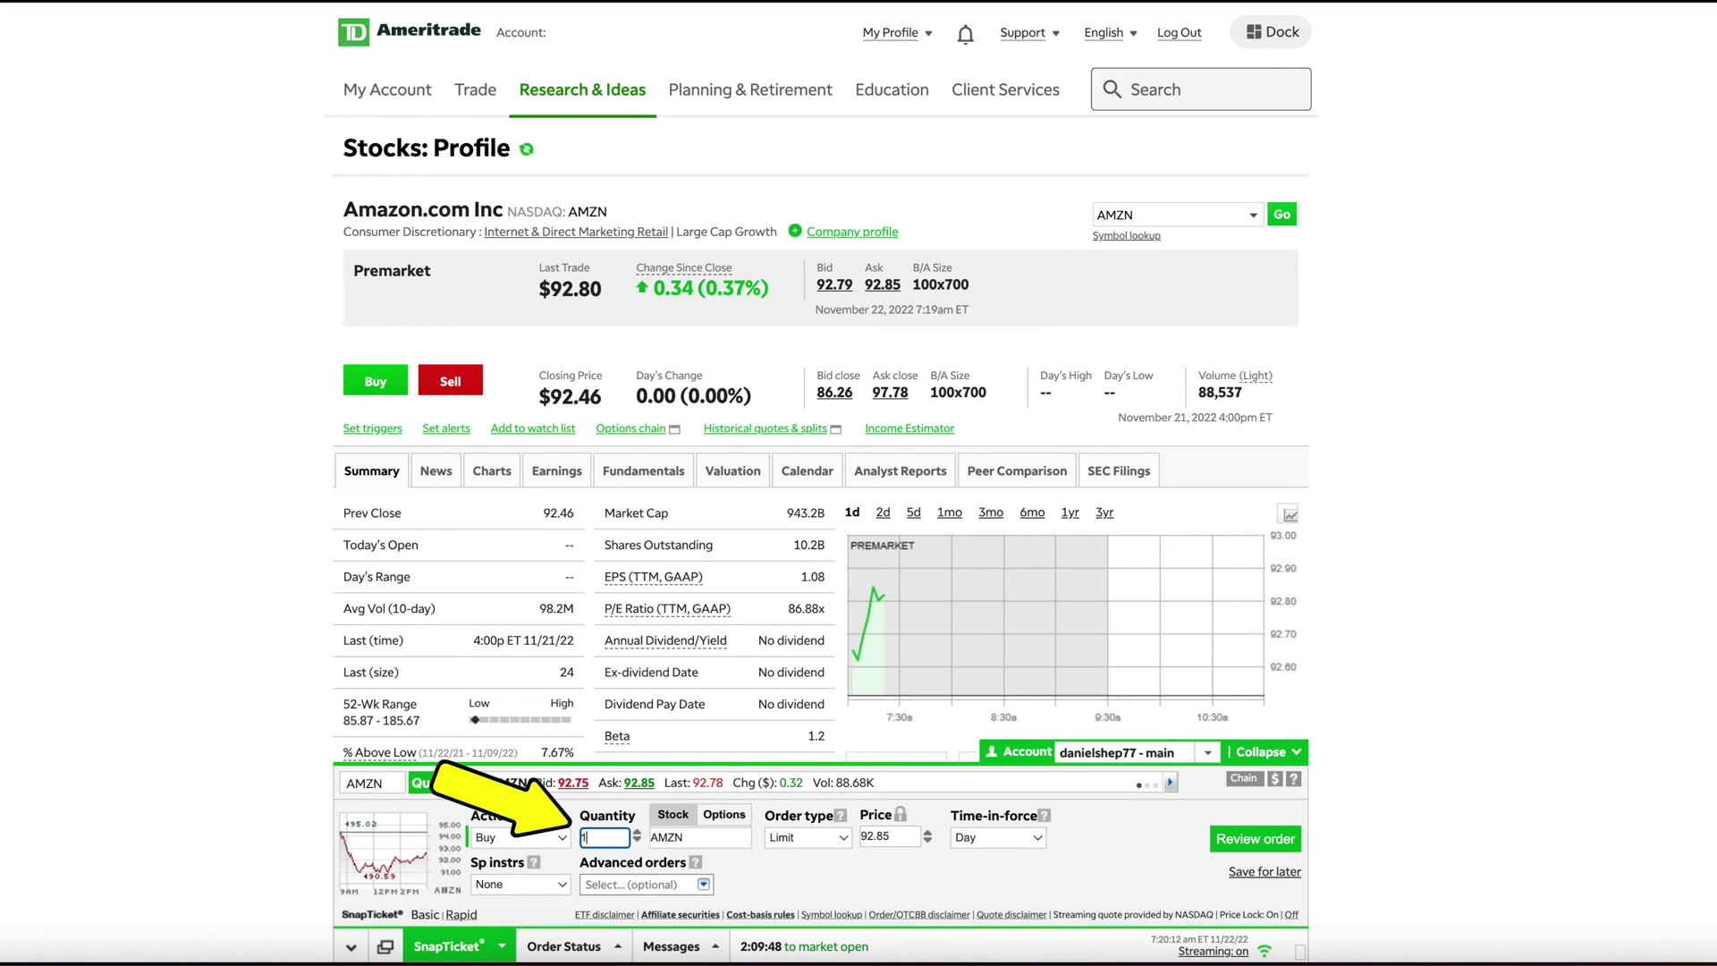
click(839, 839)
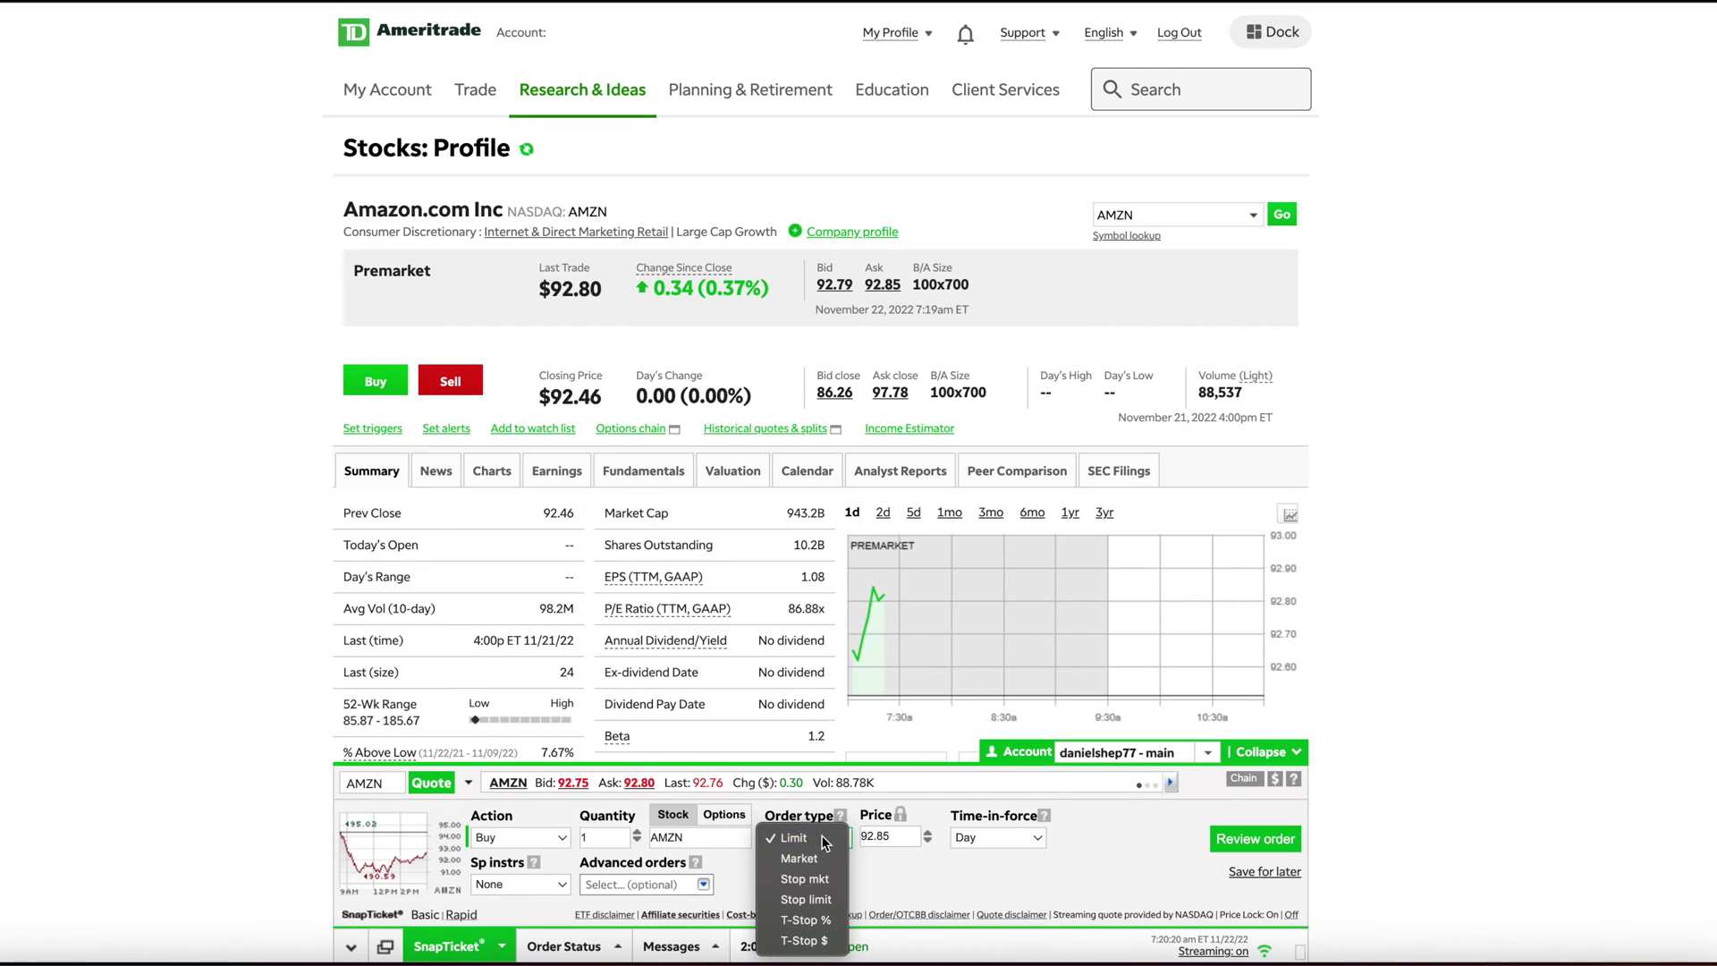
click(824, 839)
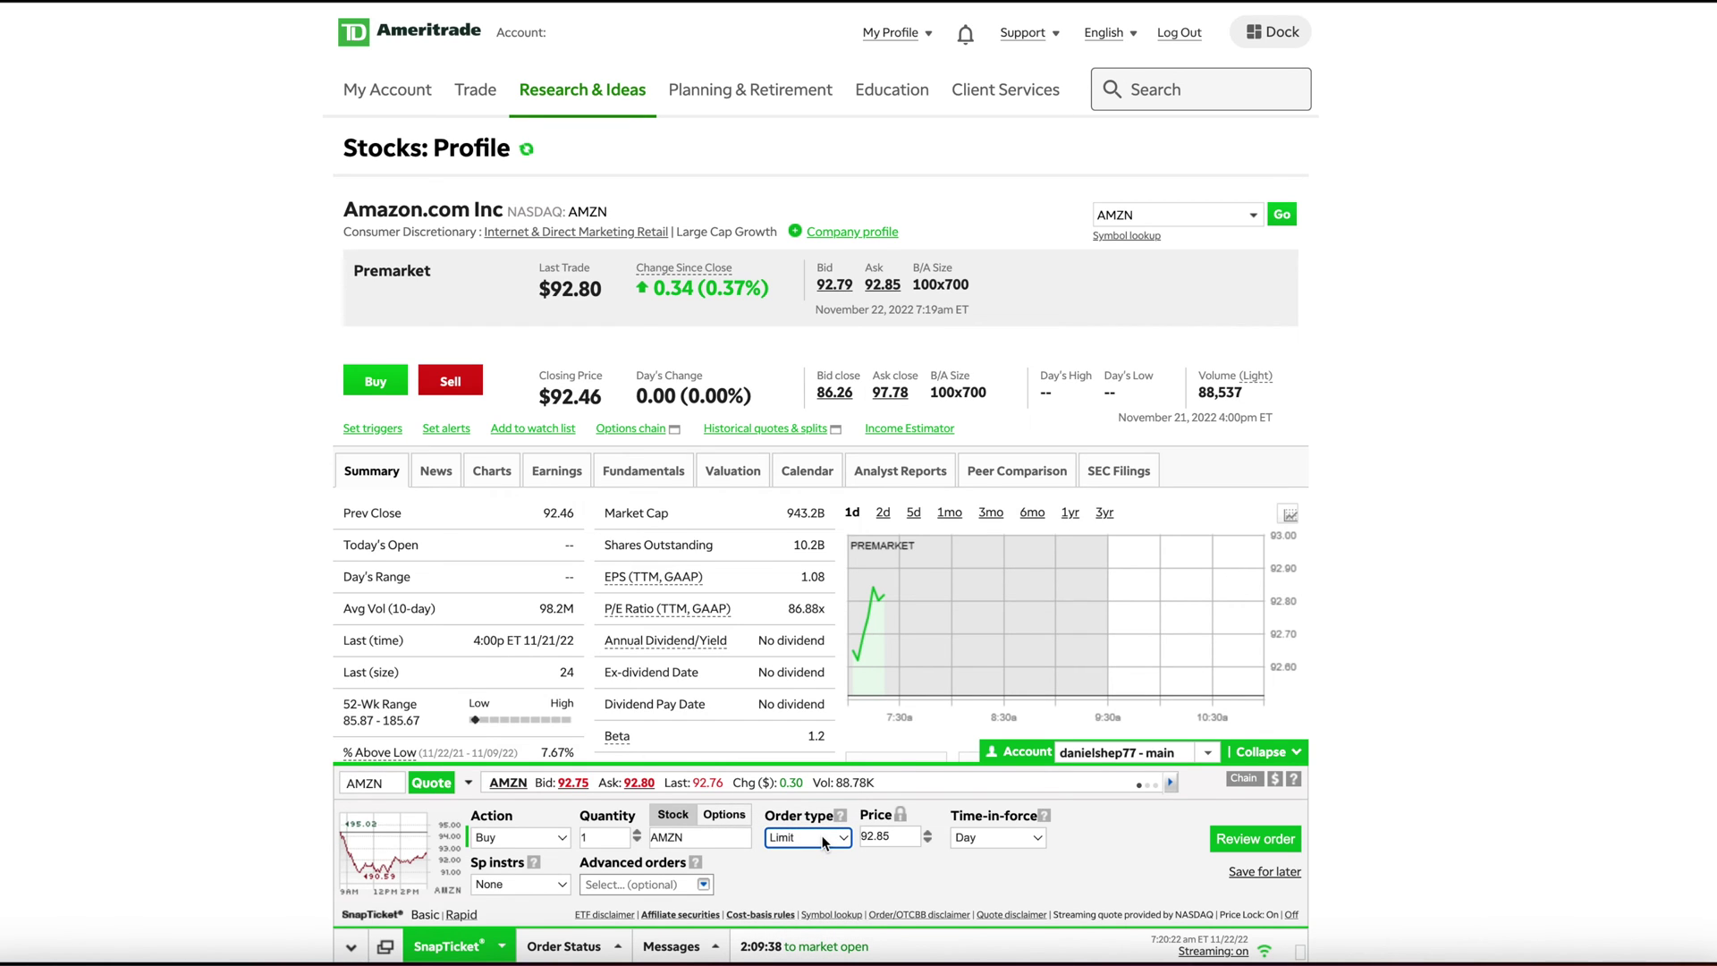
click(1036, 839)
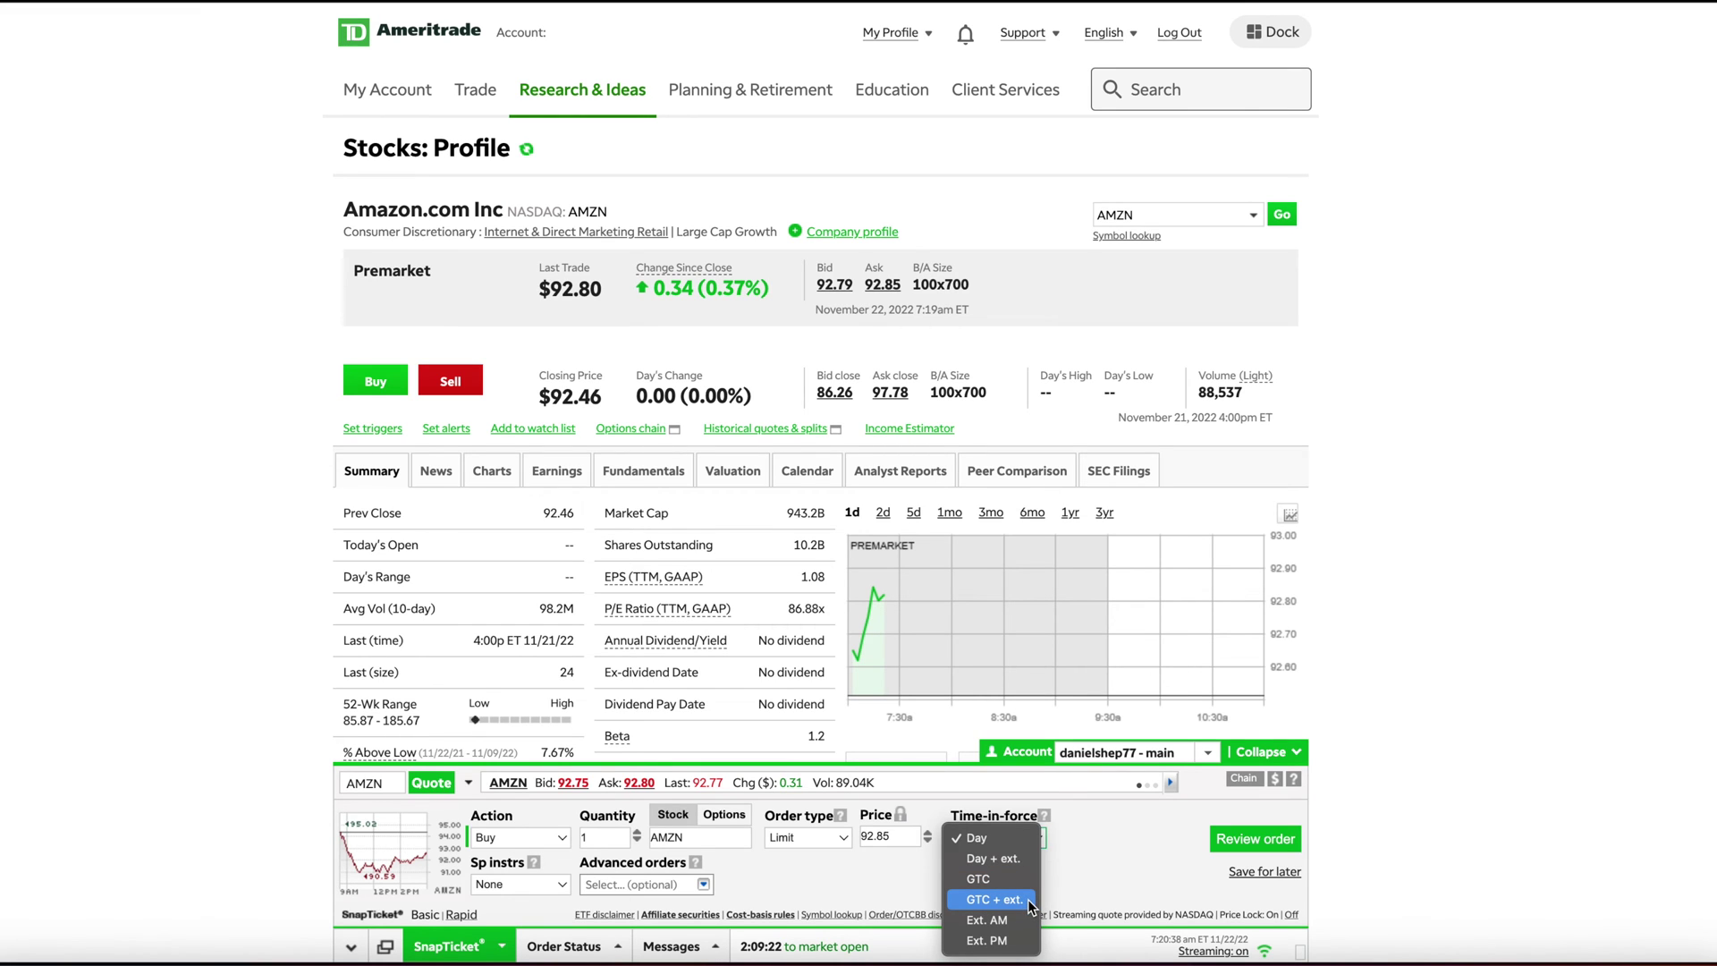
- Make the order GTC + ext. expiring November 22, 2022, and review it
click(991, 900)
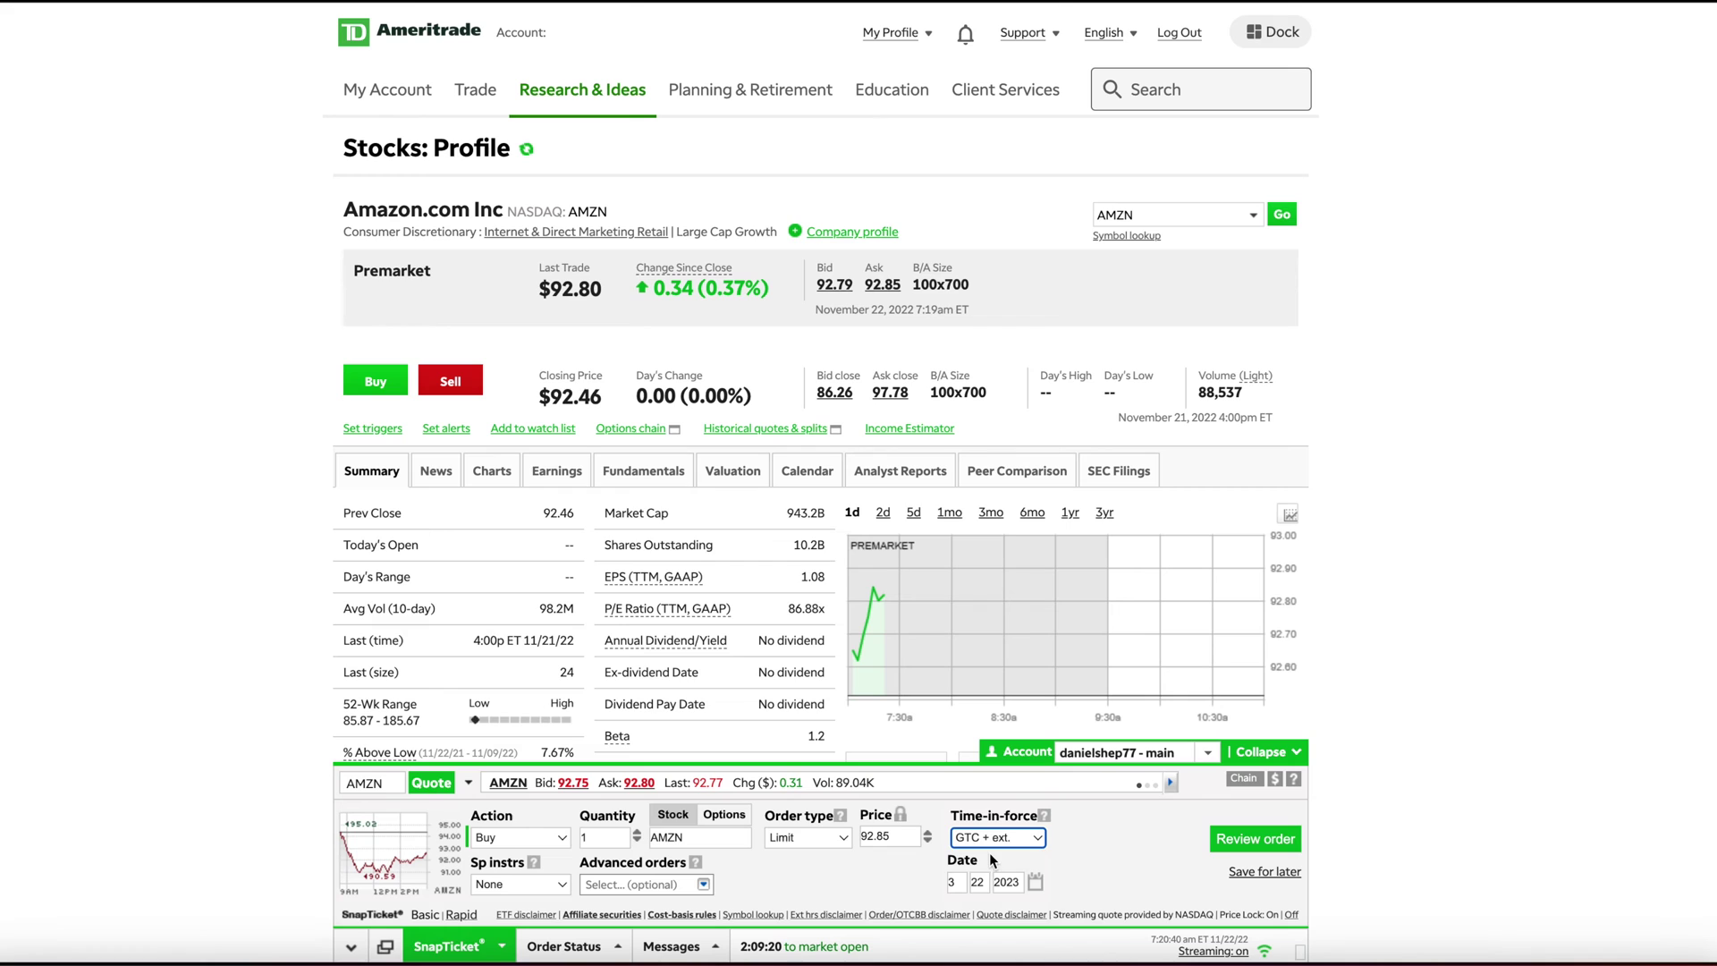
click(1036, 884)
click(877, 810)
click(879, 811)
click(878, 810)
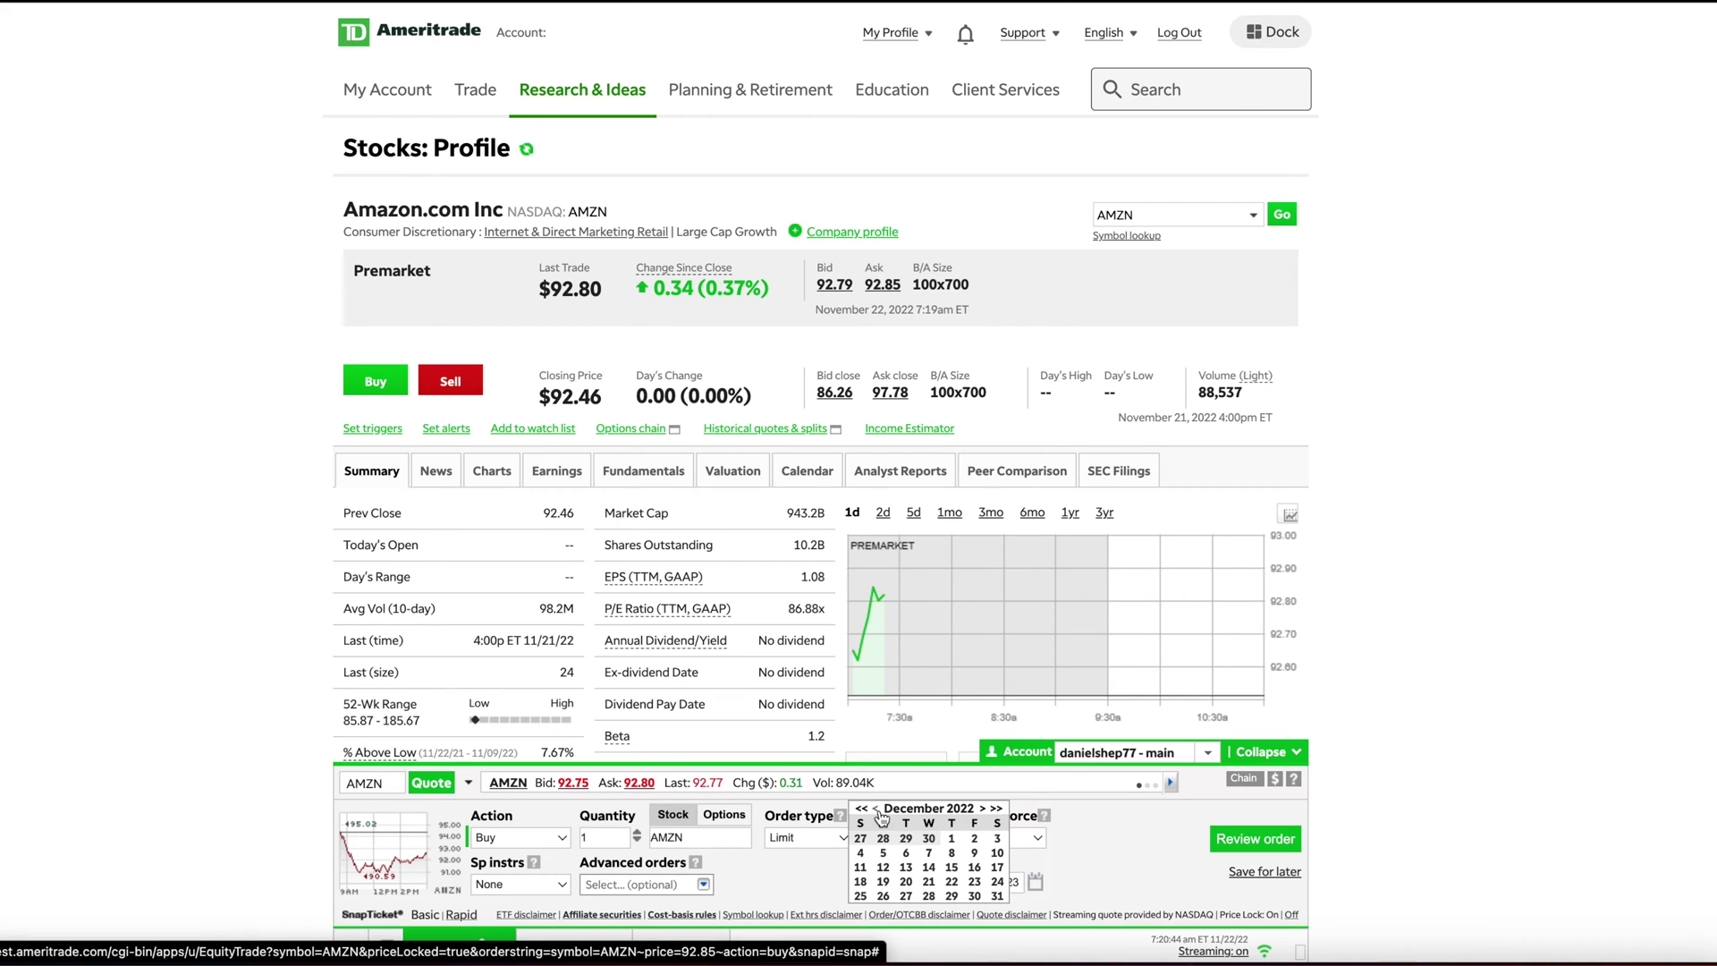
click(879, 810)
click(906, 882)
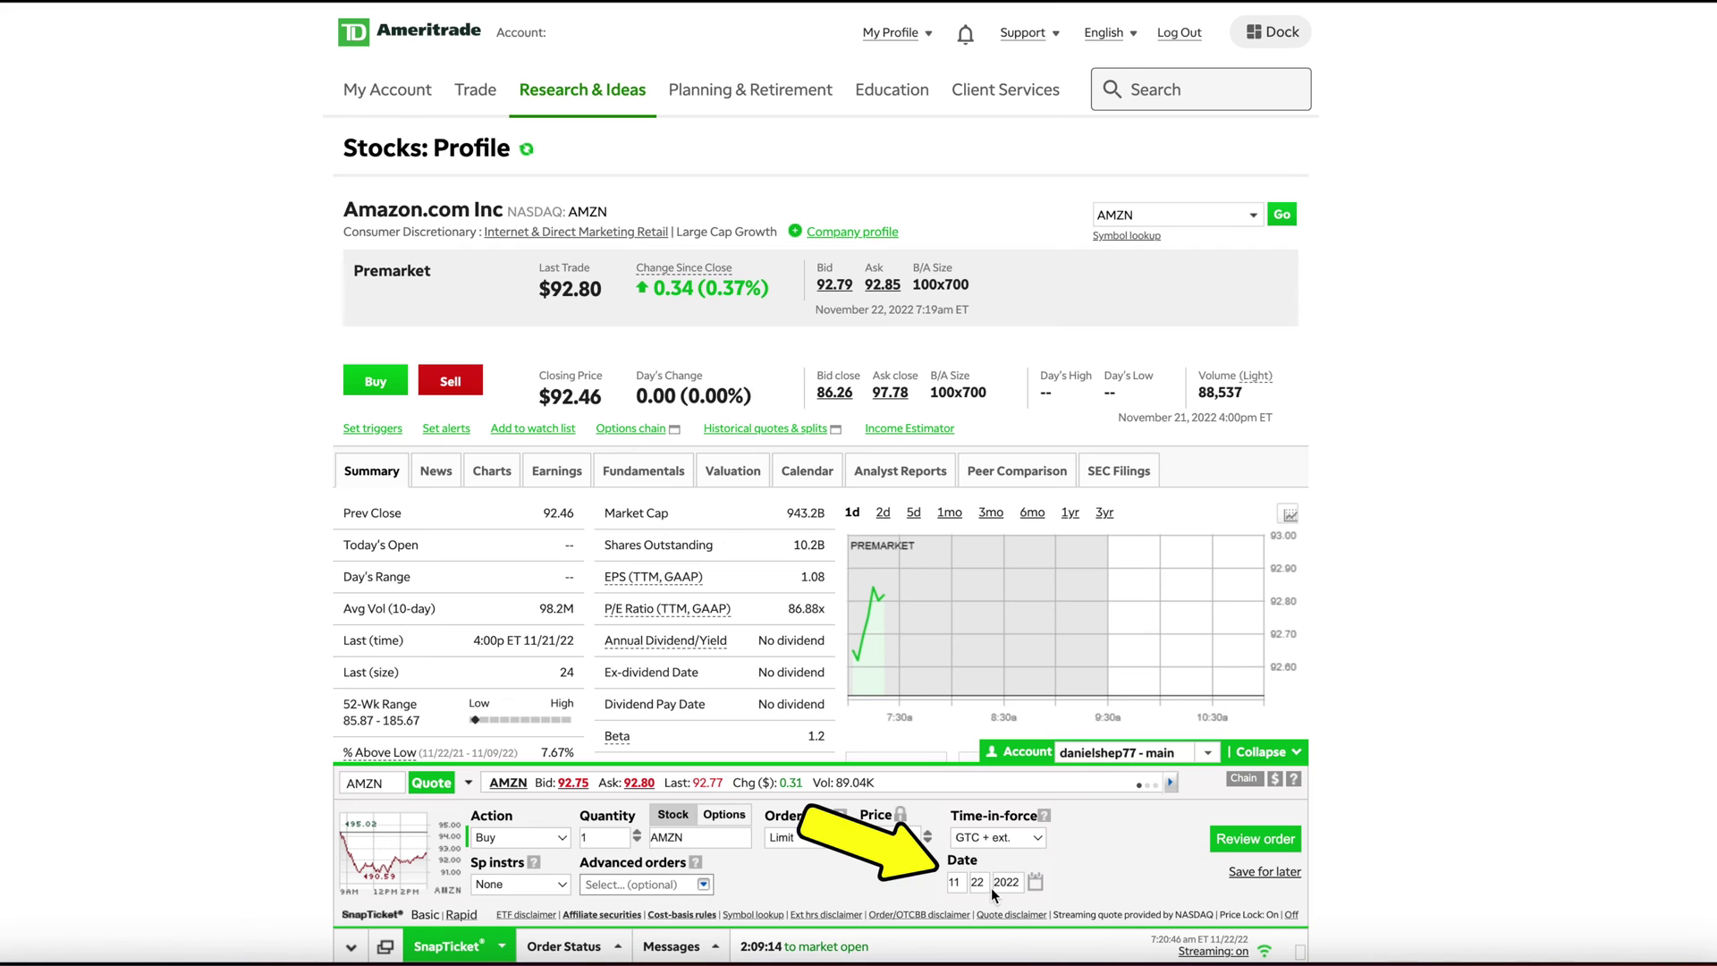
click(1255, 841)
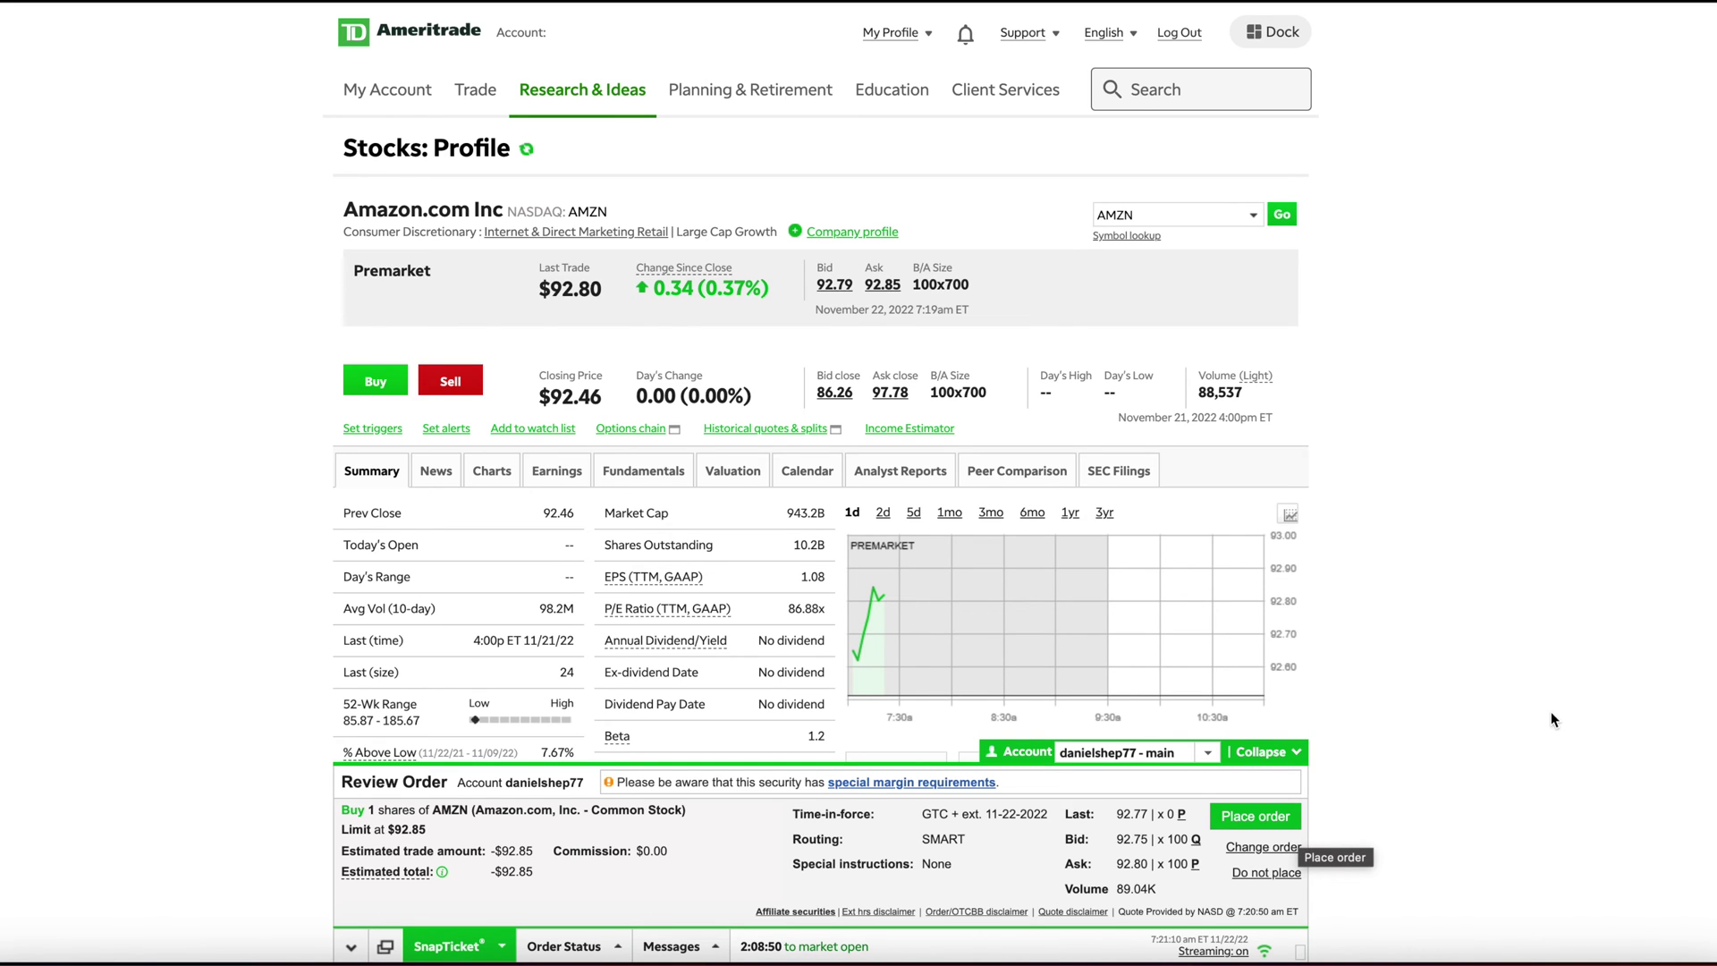
- Go back to editing the AMZN order and switch its time-in-force to Day
click(1261, 856)
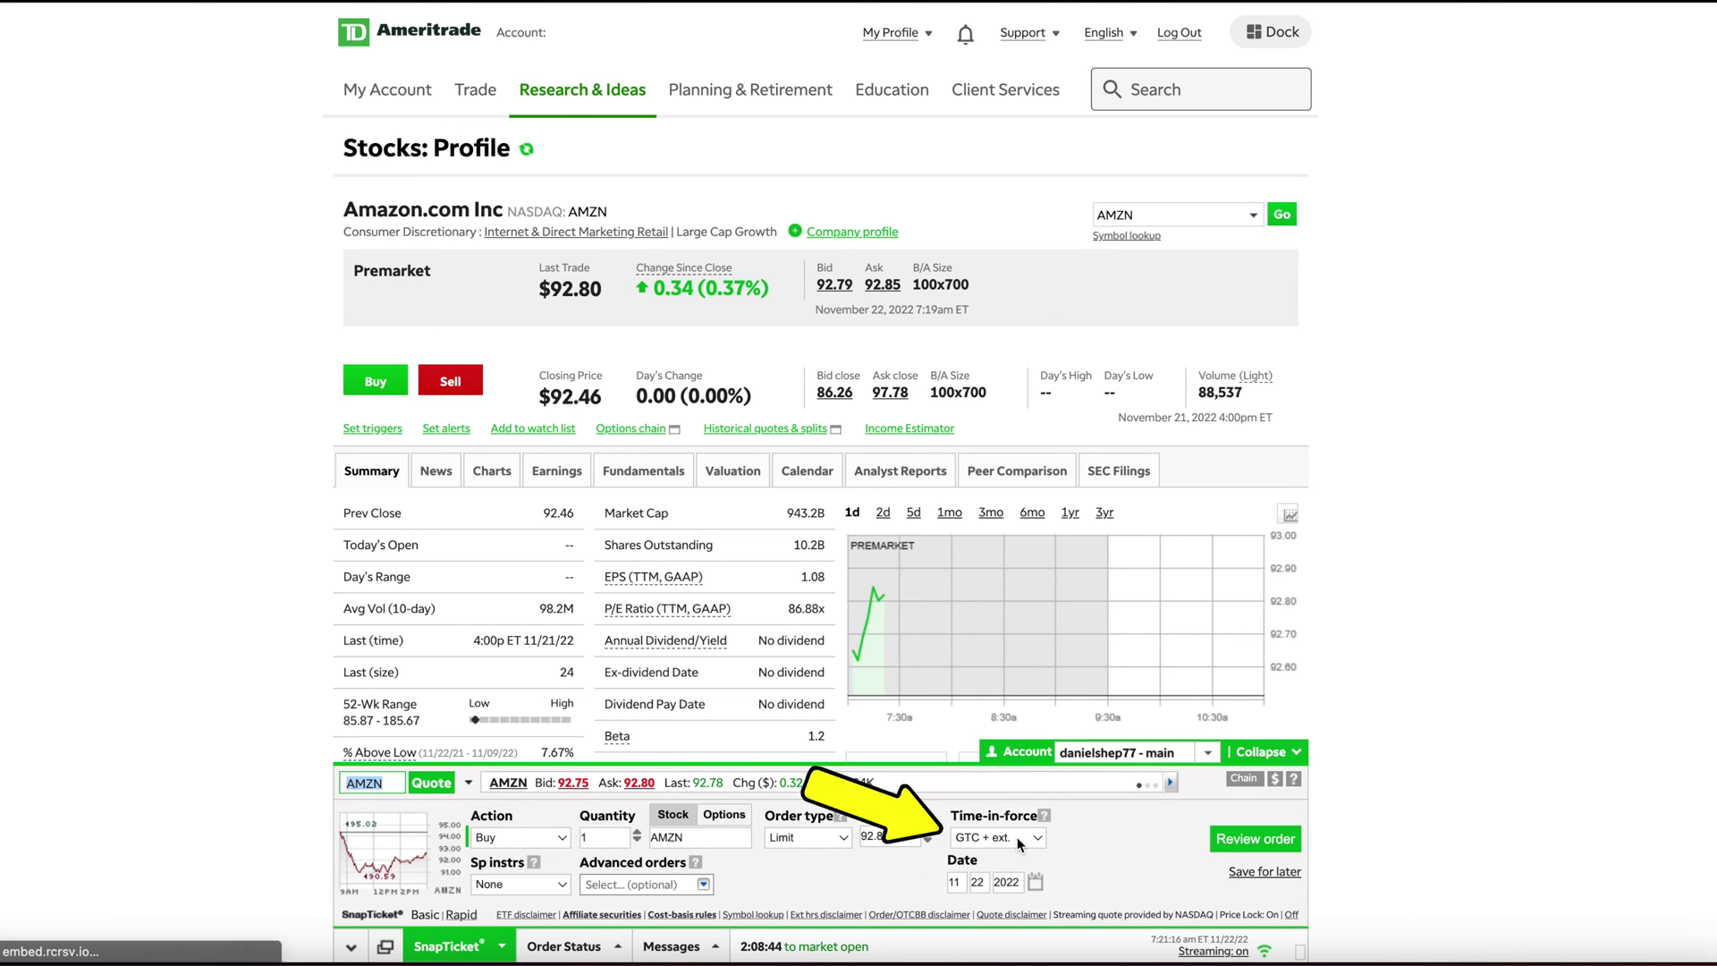
click(1036, 839)
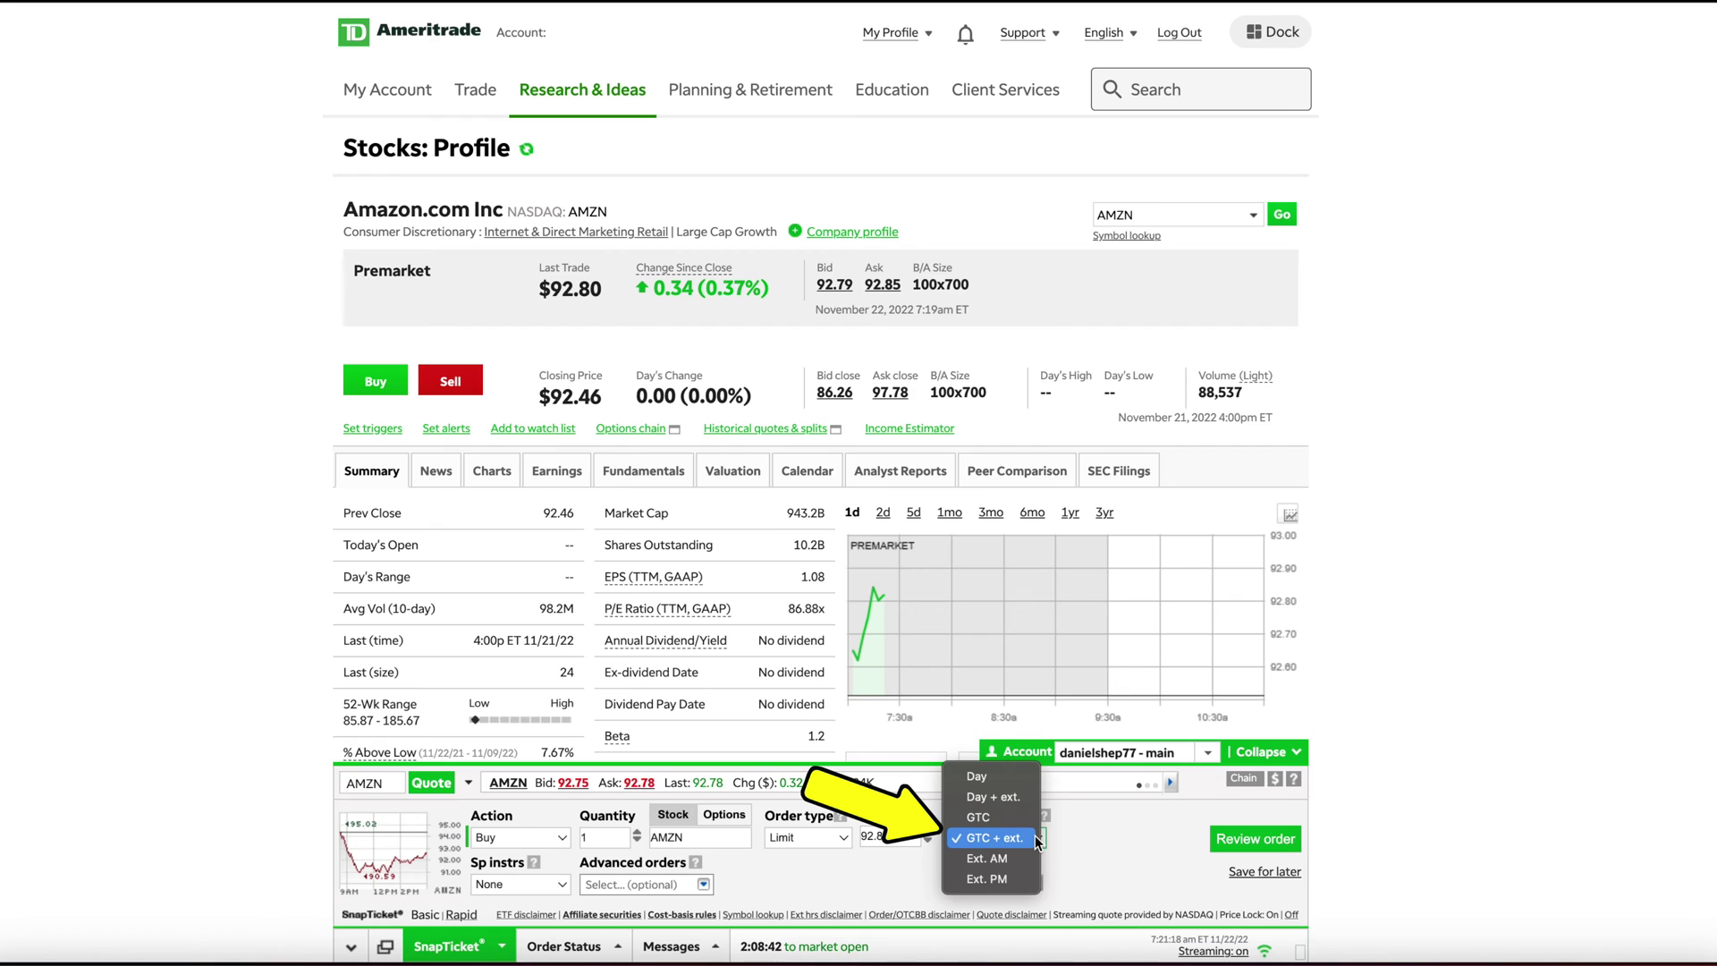
click(977, 782)
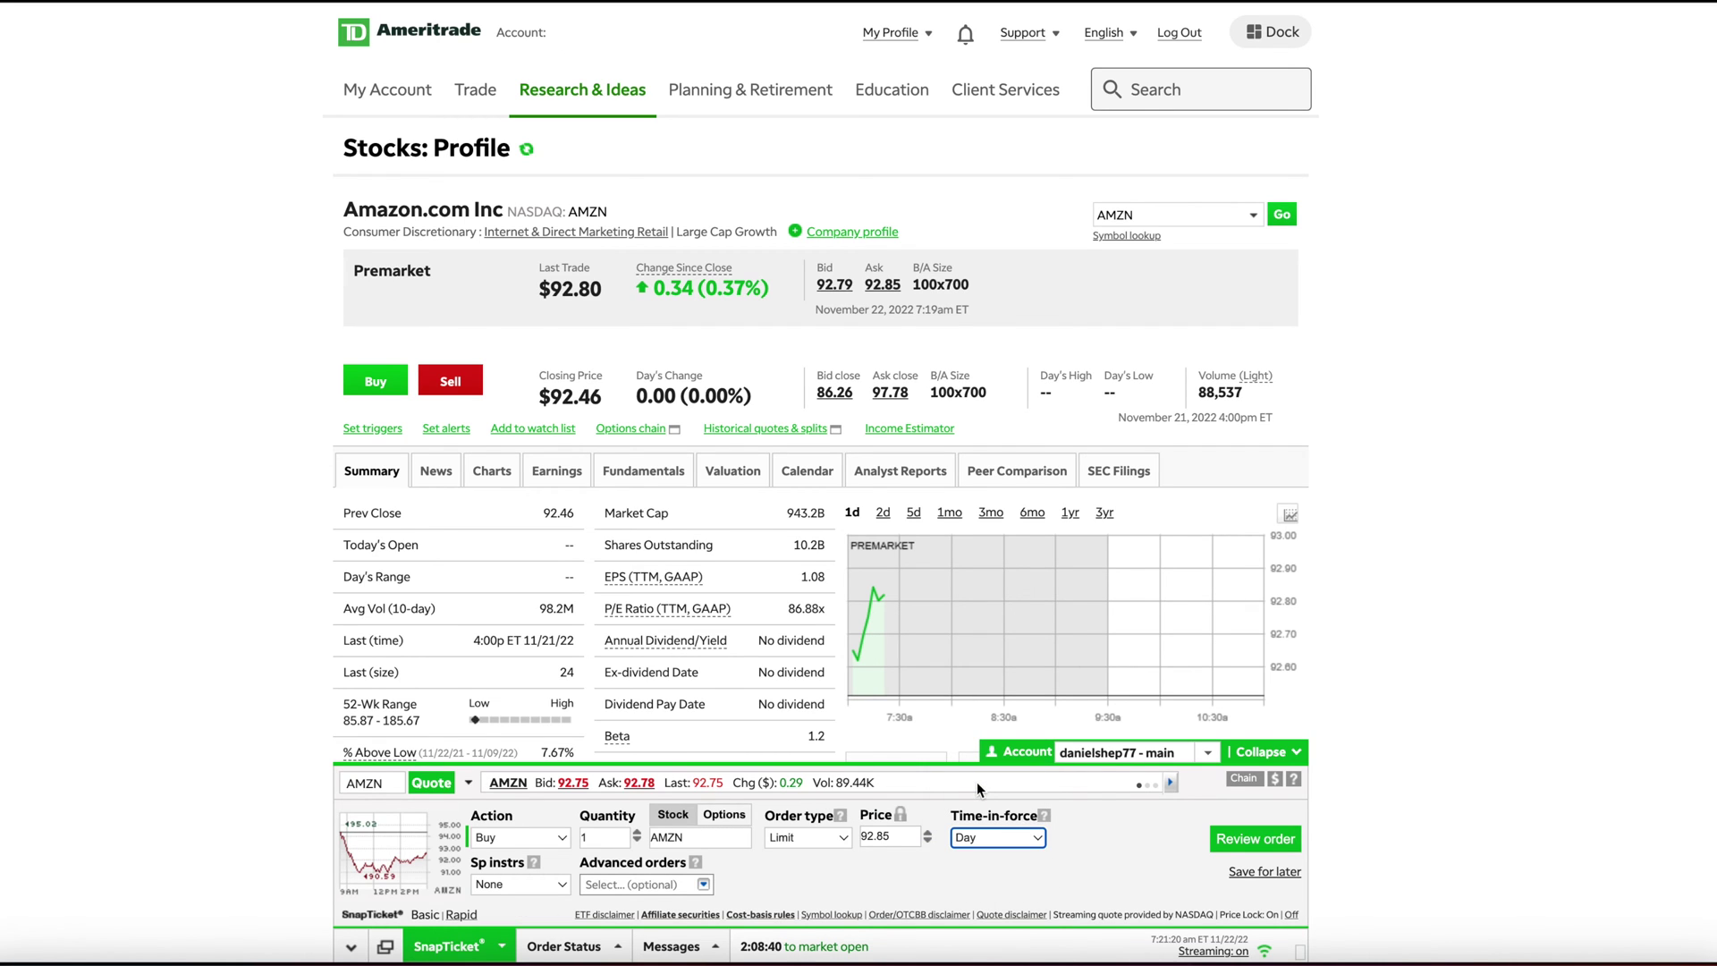
click(1240, 841)
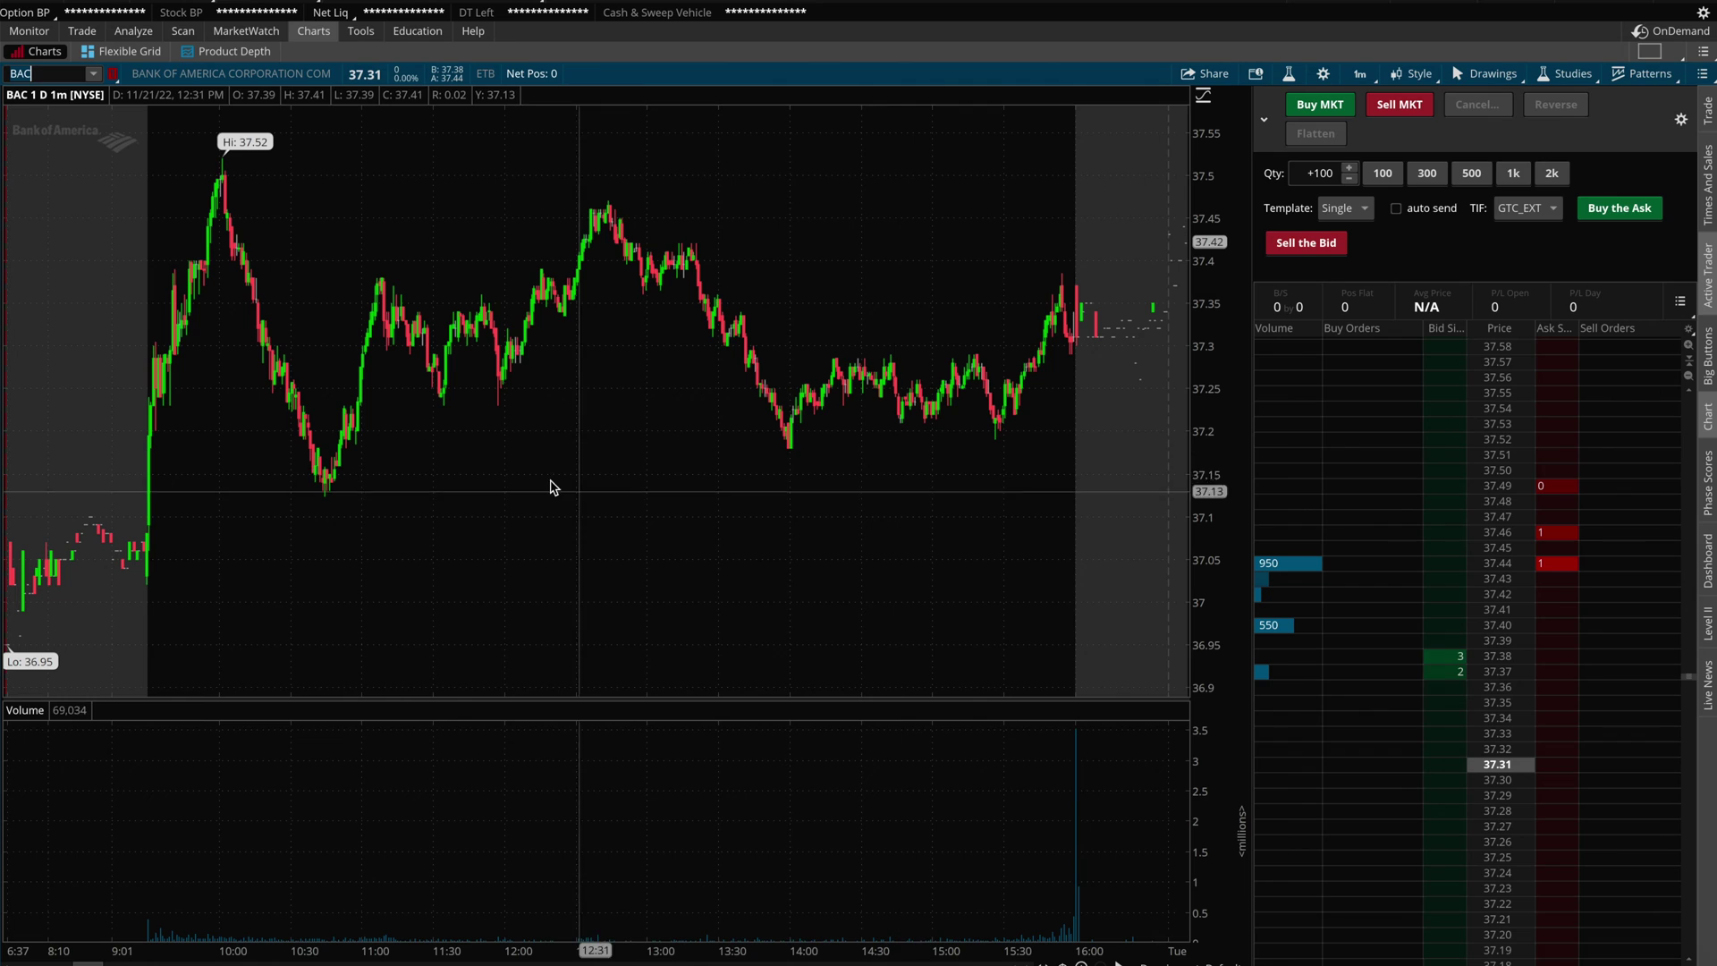
- Switch the chart and Active Trader ladder from BAC to AMZN
click(49, 72)
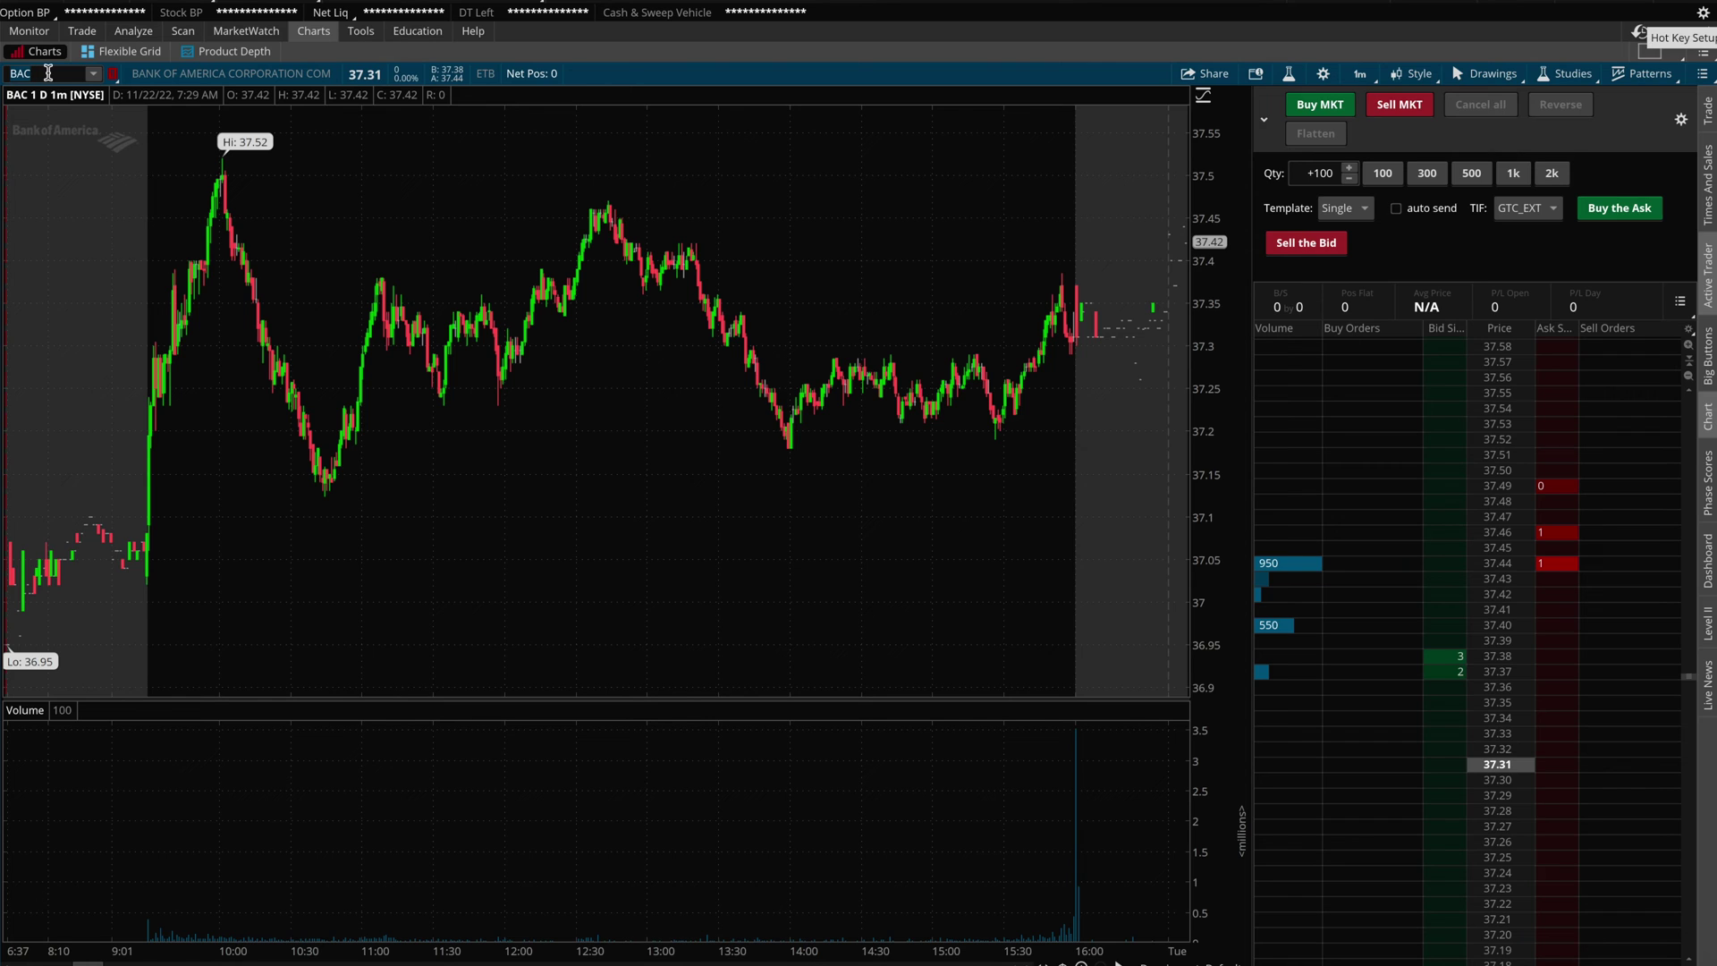
text(AM)
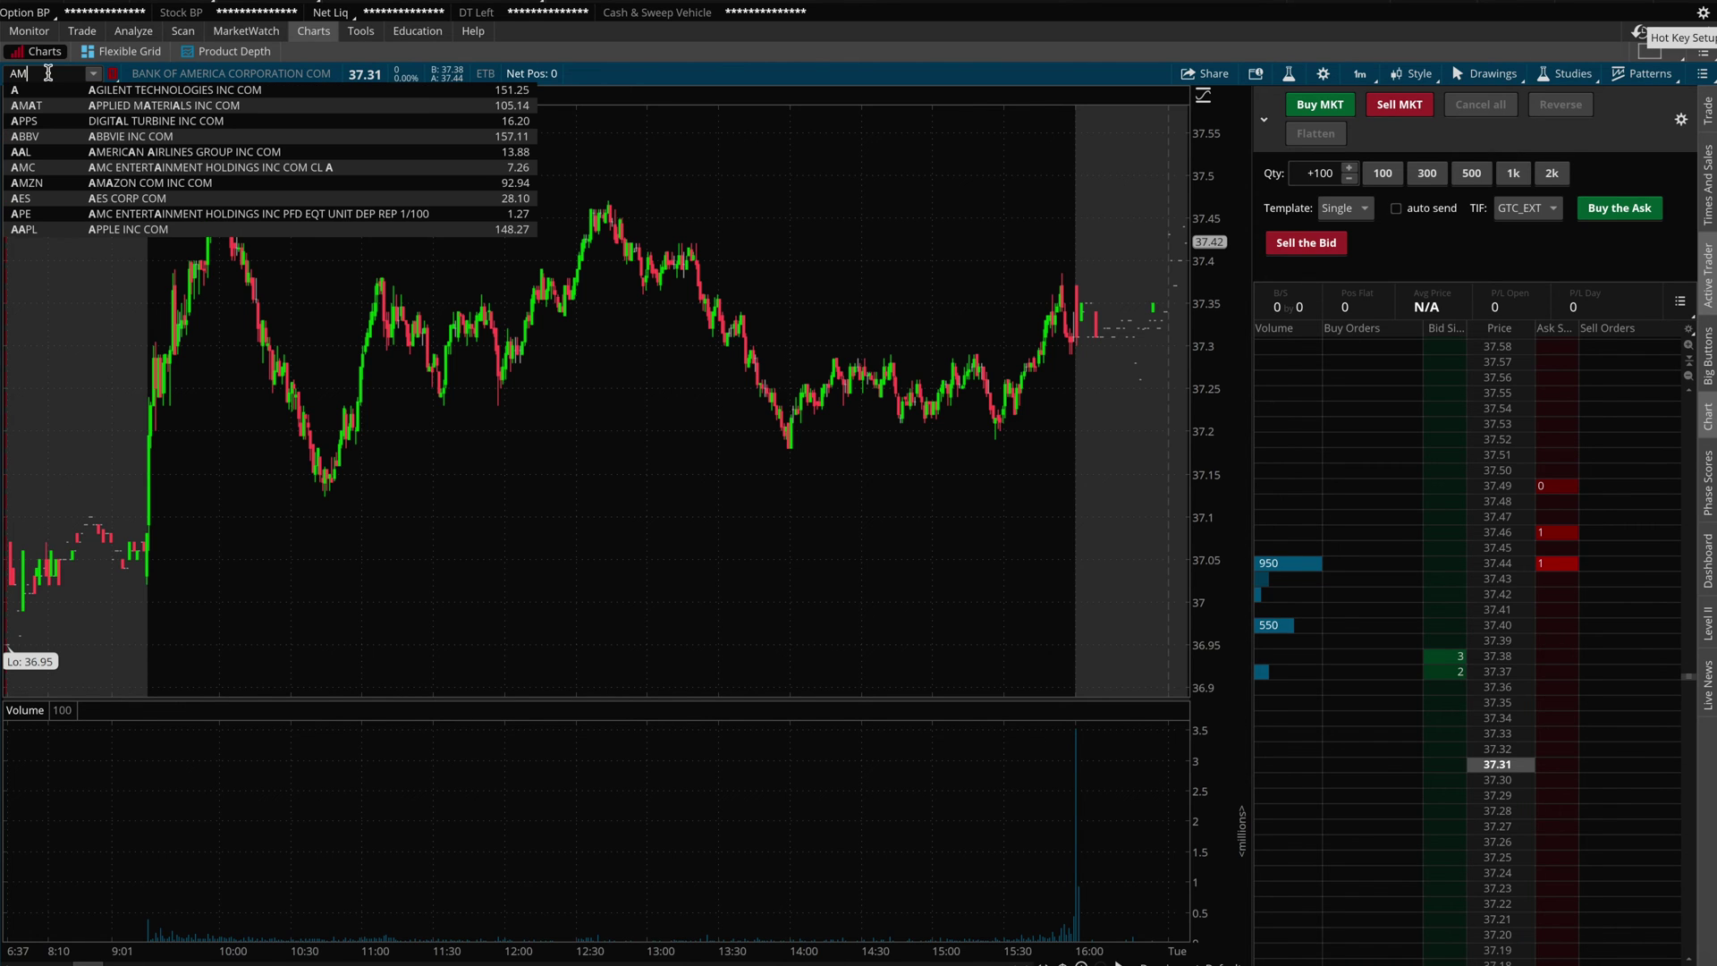
text(ZN)
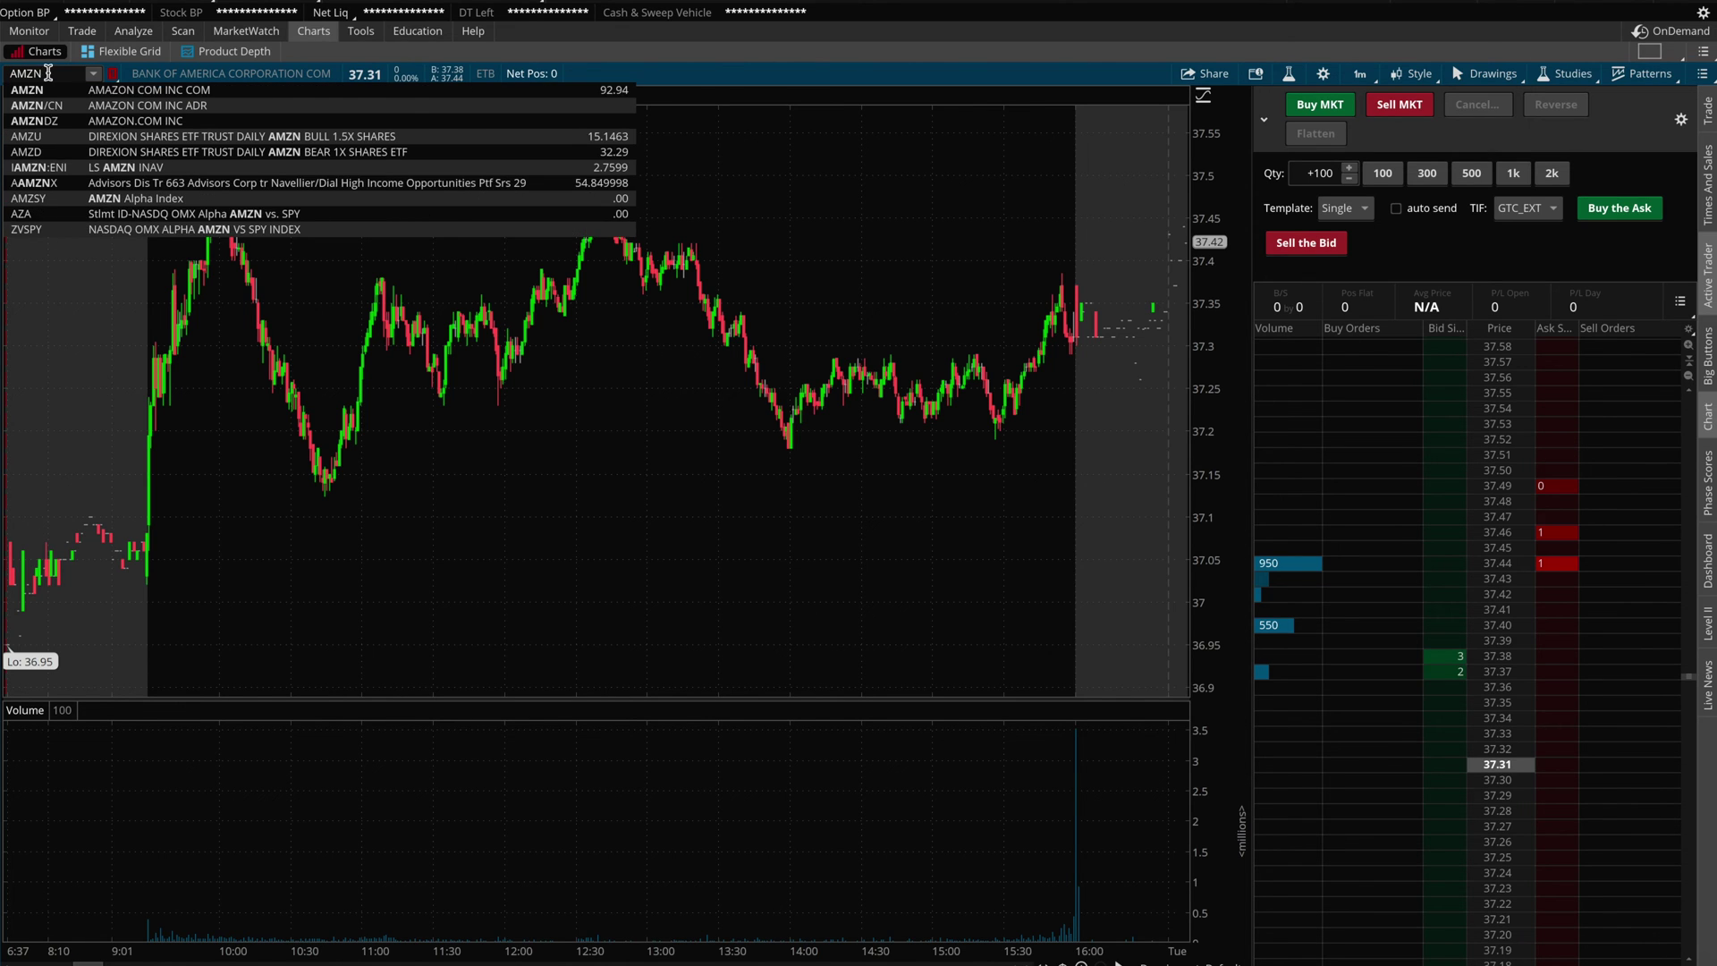
key(Return)
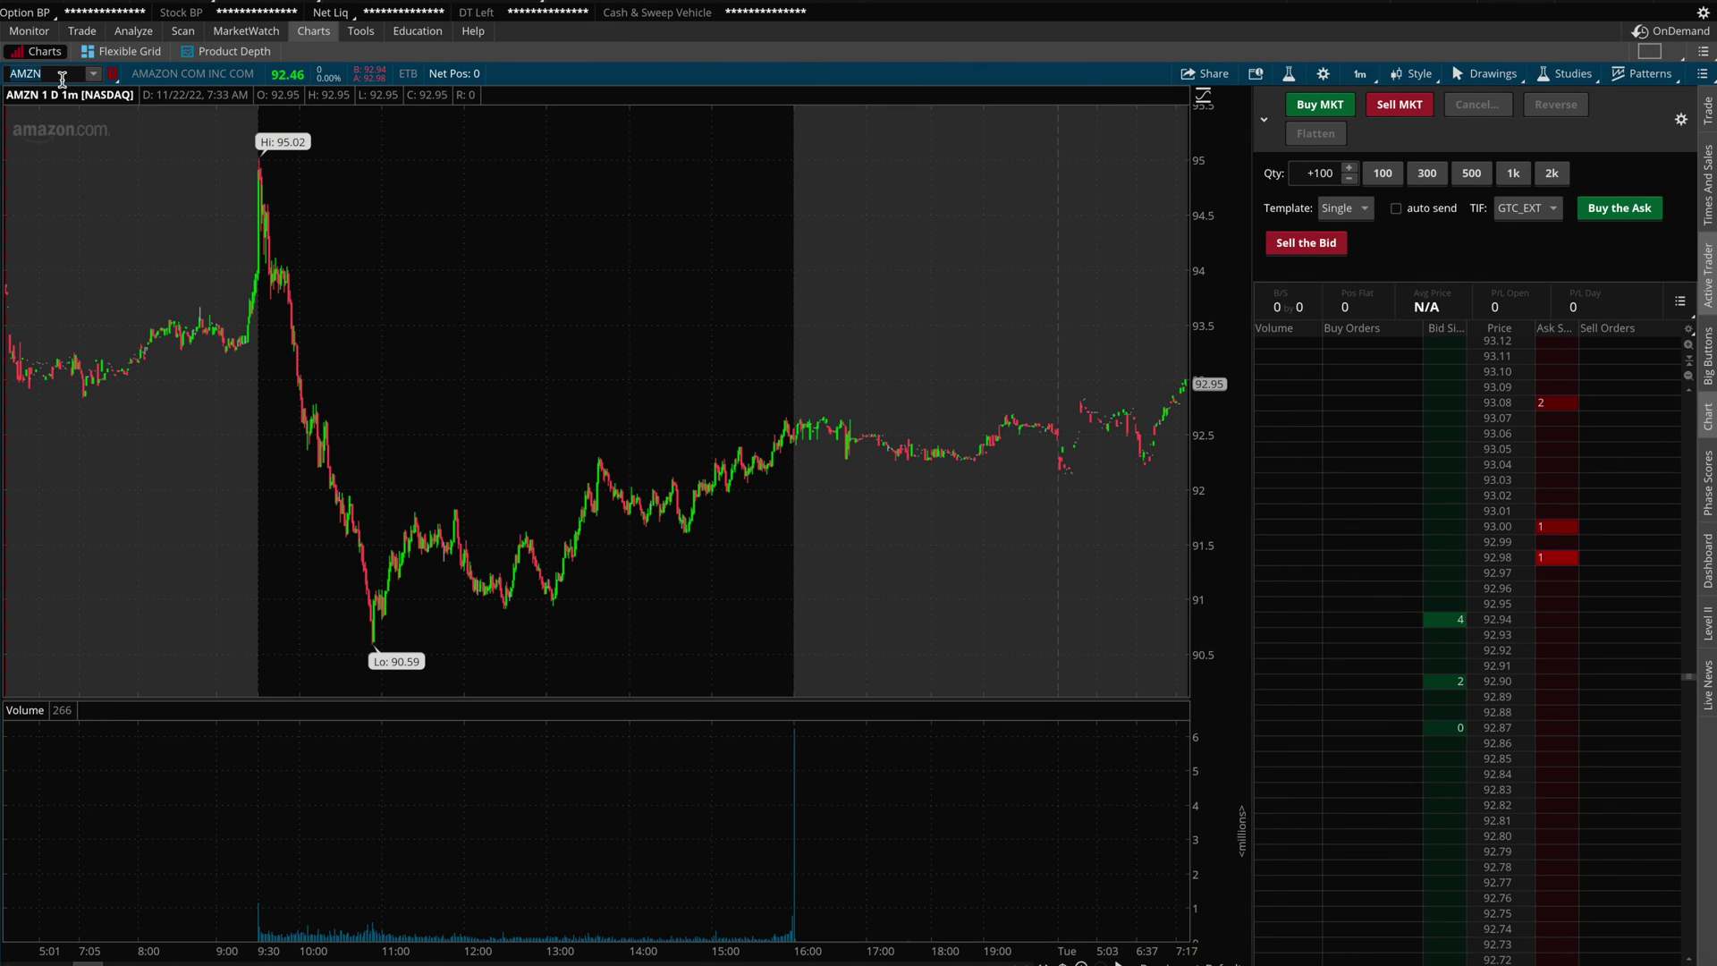
- Zoom into the extended-hours session and stage a 100-share sell limit at 93.11
drag(901, 308, 1270, 472)
drag(1218, 295, 1222, 536)
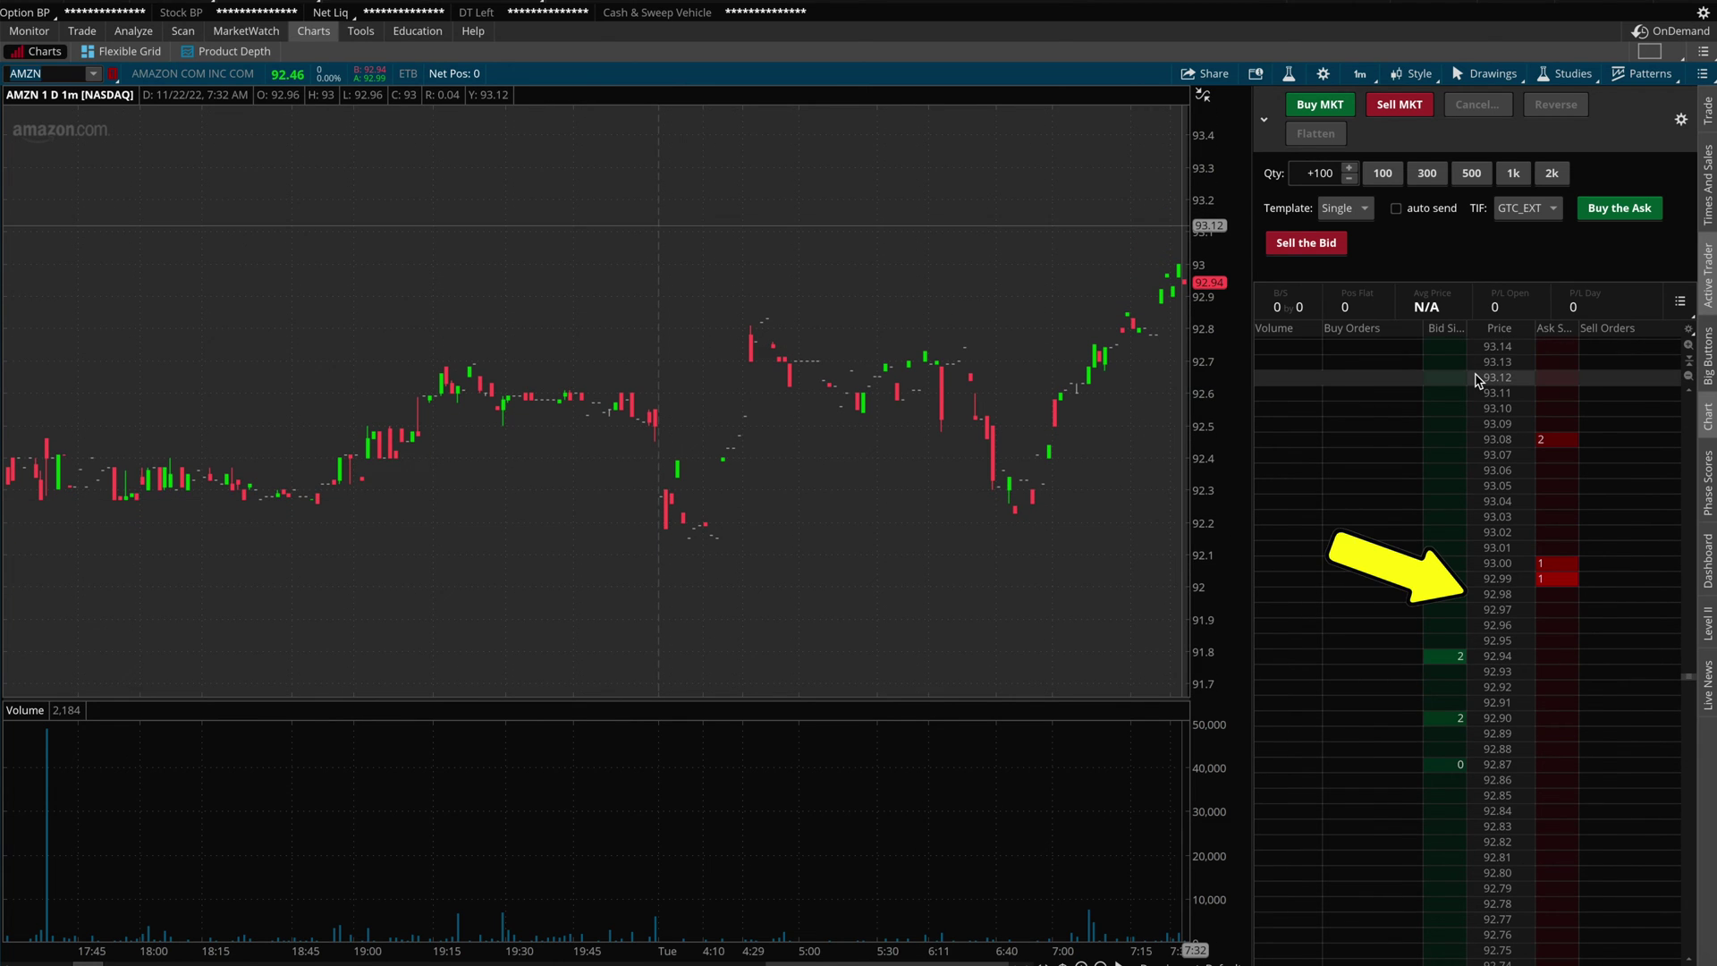
click(1556, 393)
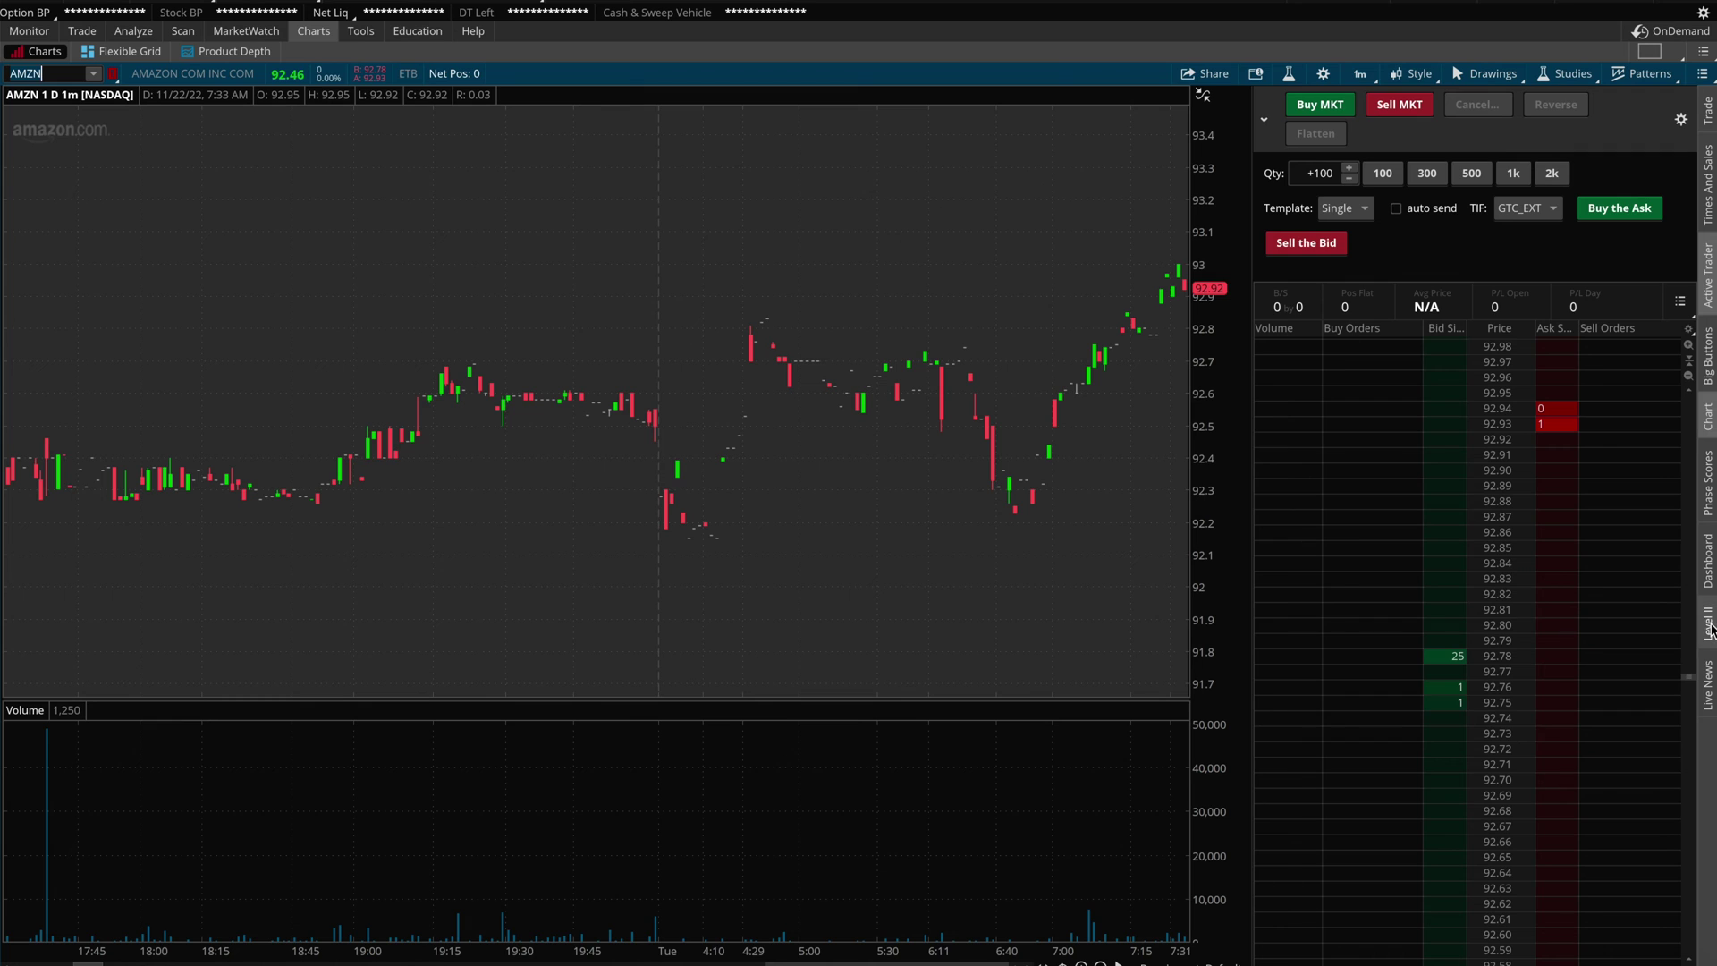
- Show the AMZN Level II quotes and stage a 100-share buy limit at 92.91
click(1708, 624)
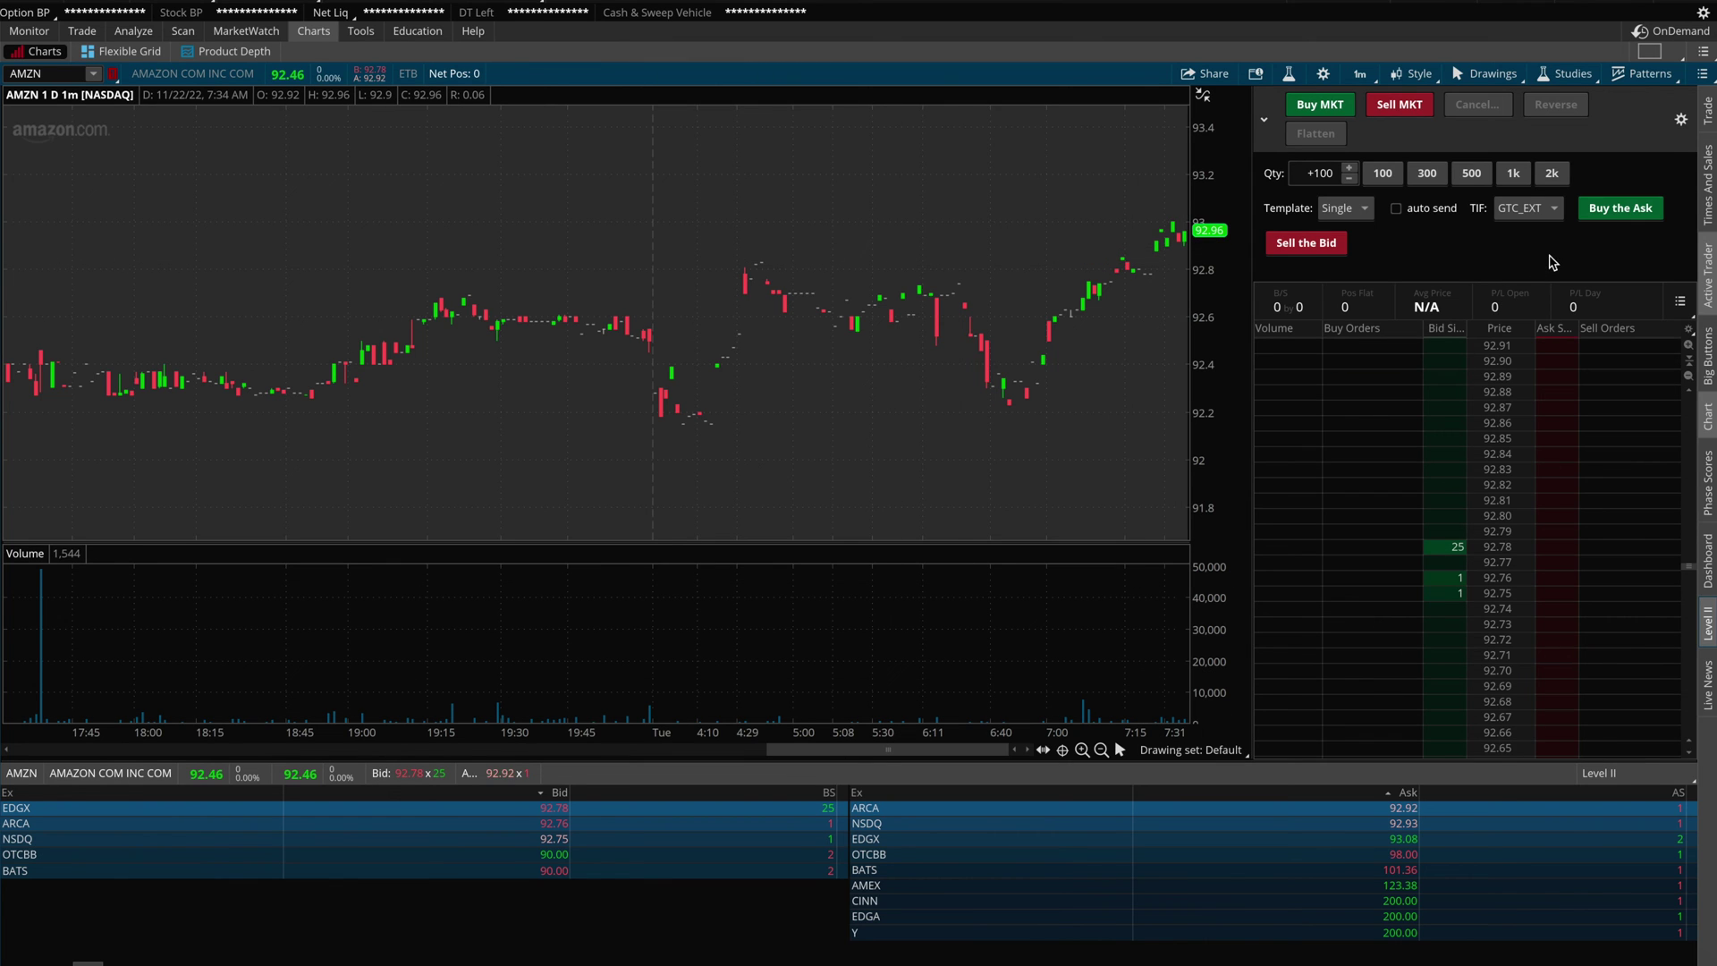
click(1642, 207)
- Show the Time & Sales panel streaming AMZN trade prints beside the ladder
click(1708, 204)
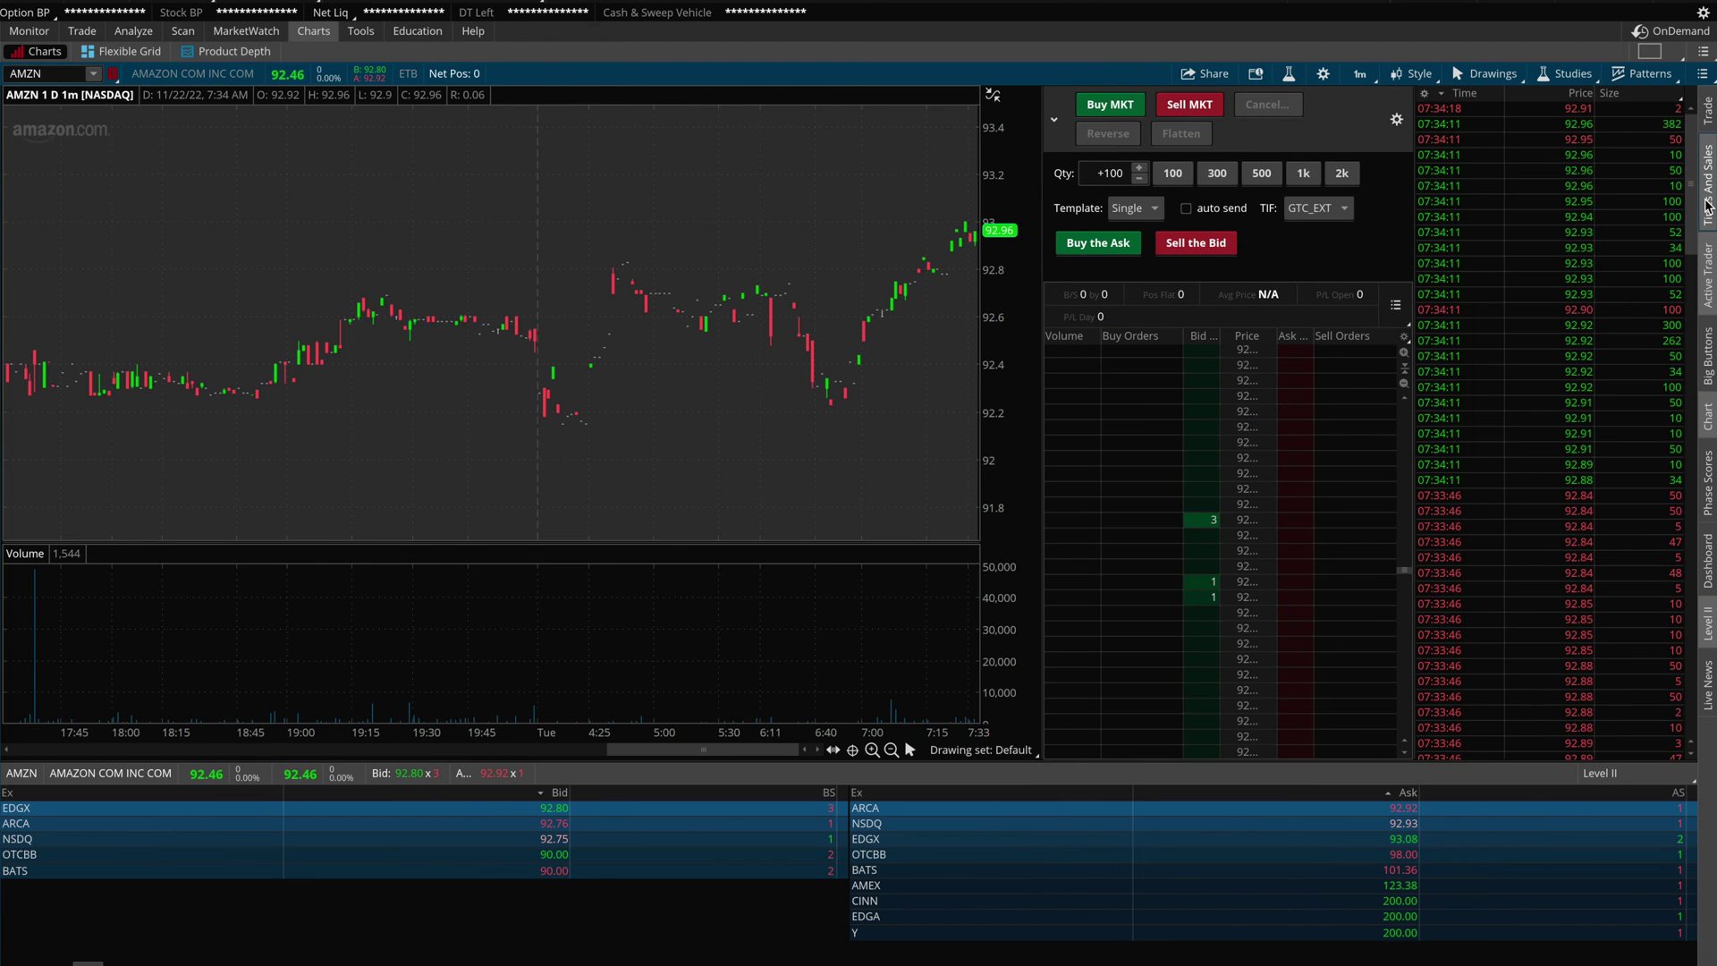